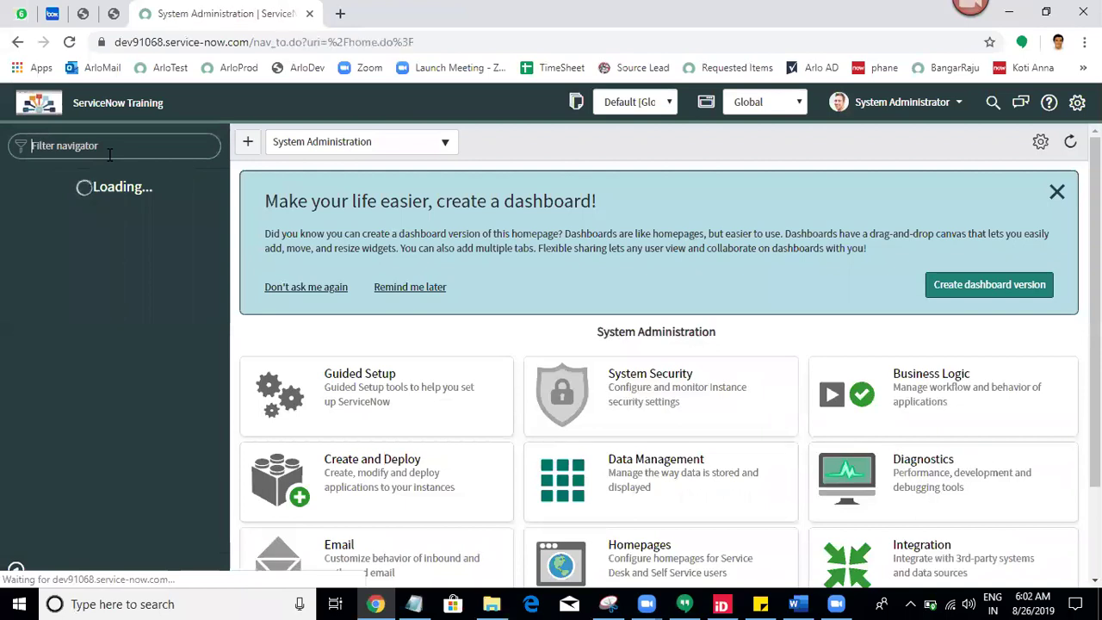
Step: Find the Problem module in the navigator and open its Create New form in a separate browser tab
text(problem)
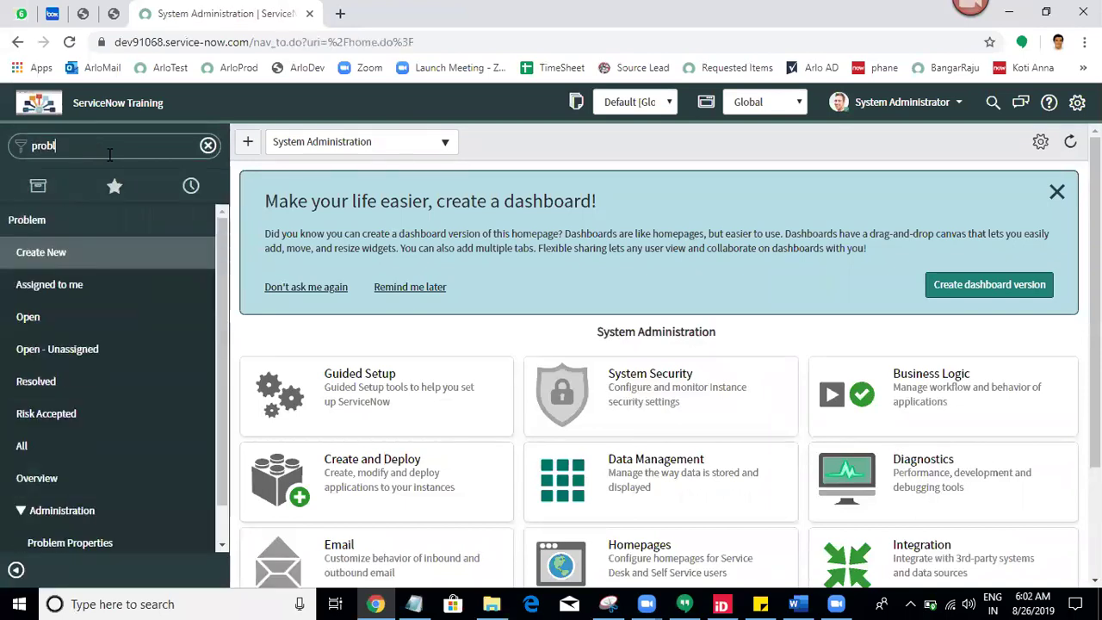
middle_click(50, 261)
click(441, 9)
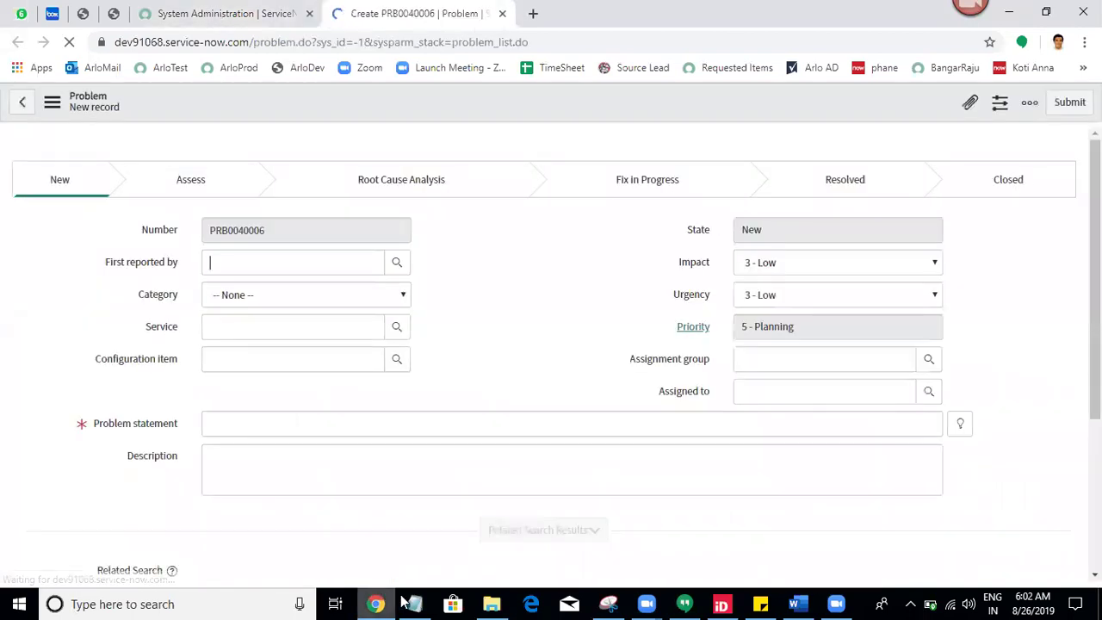
Step: Switch to the Notepad cheat sheet and add the date heading "26-8-2019:" between dashed lines below the last notes
key(alt+Tab)
key(Down)
key(Down)
key(Down)
key(Down)
key(Down)
key(Down)
key(Down)
key(Down)
key(Down)
key(Down)
key(Down)
key(Down)
key(Down)
key(Down)
key(Down)
key(Down)
key(Down)
key(Down)
key(Down)
key(Down)
key(Down)
key(Down)
key(Down)
key(Down)
key(Down)
key(Down)
key(Down)
key(Down)
key(Down)
key(Down)
key(Down)
key(Down)
key(Down)
key(Down)
key(Down)
key(Down)
key(Down)
key(Down)
key(Down)
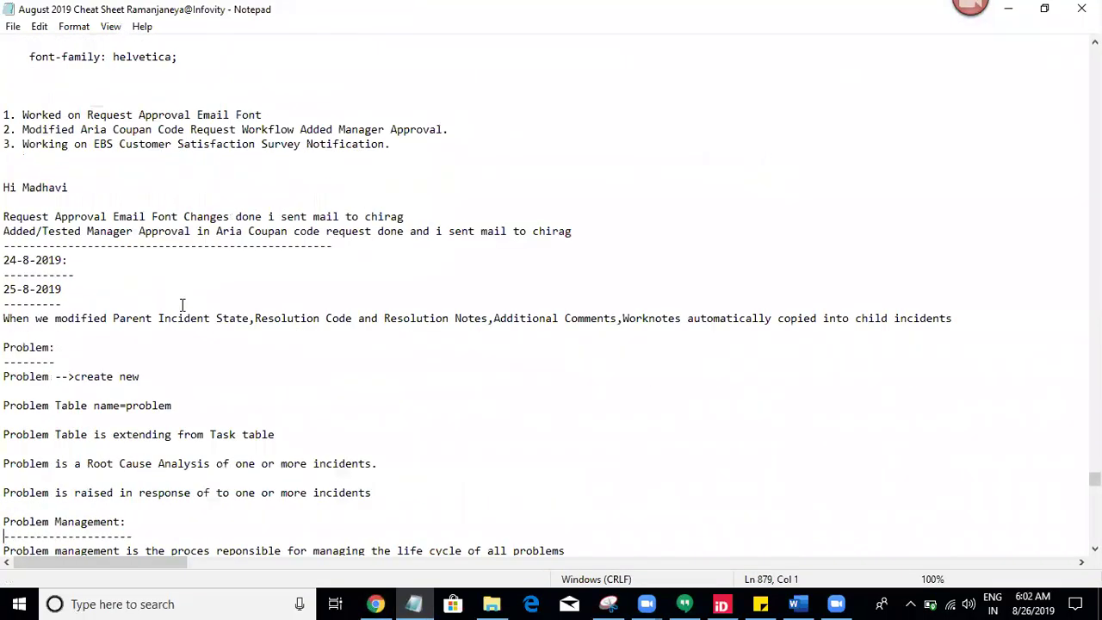
key(Down)
key(Down)
key(Down)
key(Down)
key(Down)
key(Down)
key(Down)
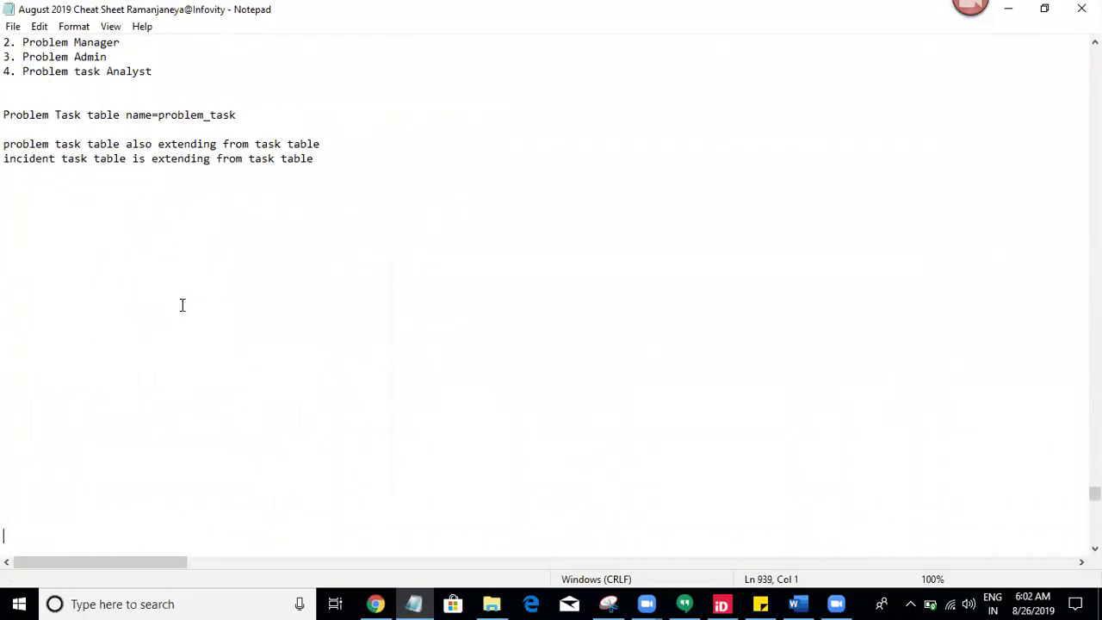
click(100, 186)
text(------------)
key(Return)
text(26-8-2019:)
key(Return)
text(----------)
key(Return)
Step: Check the new problem form, then start a "Fields in Problem" list in the Notepad notes with "Number" as its first entry
click(386, 603)
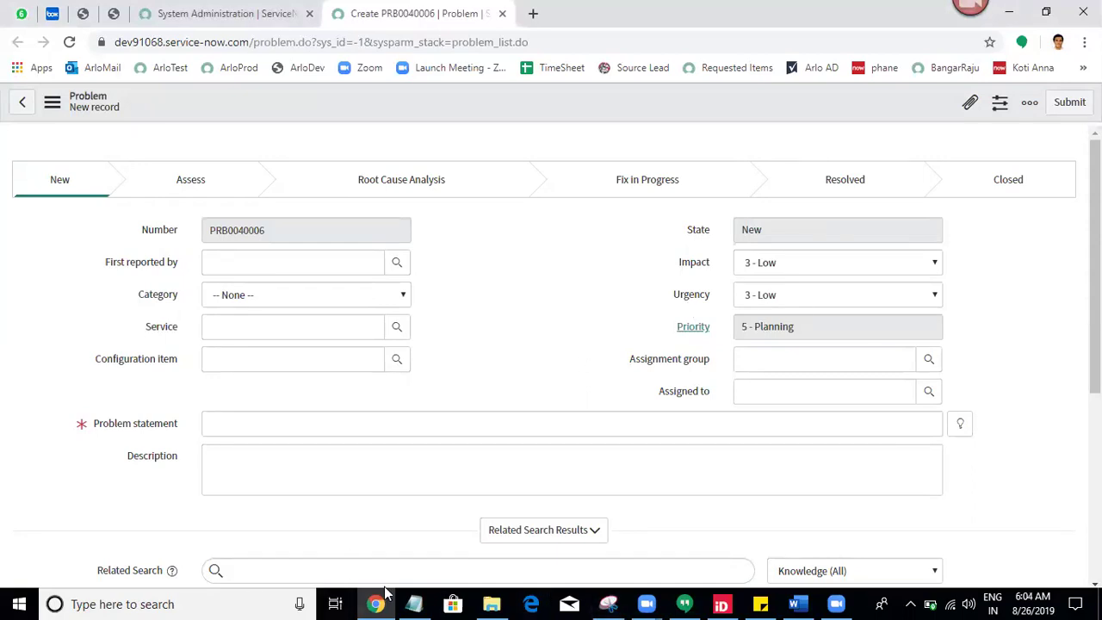
click(414, 602)
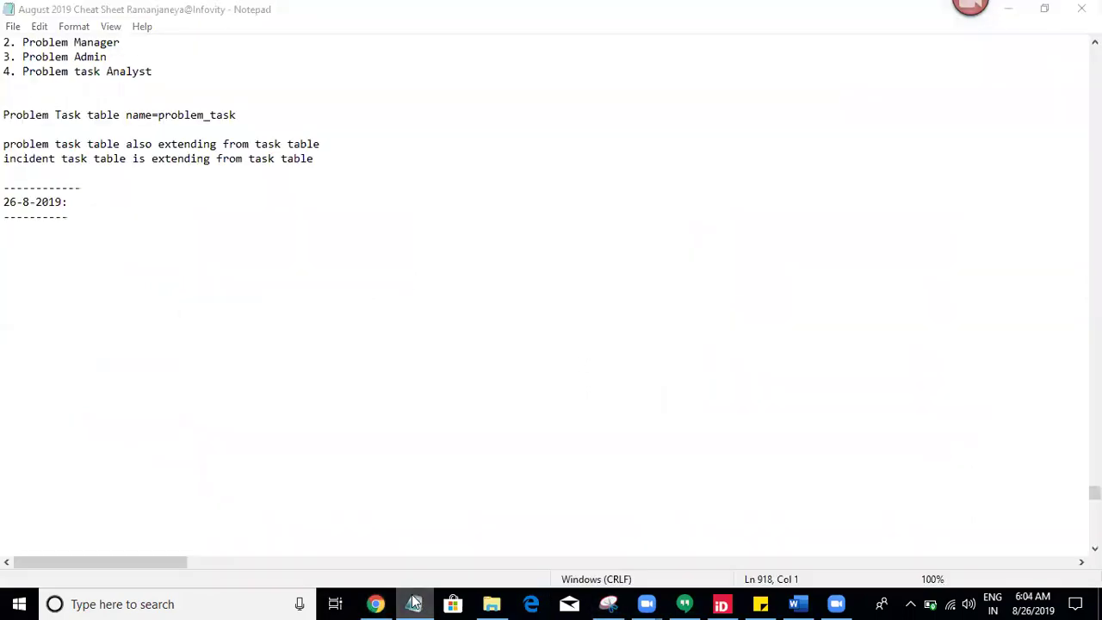
click(414, 603)
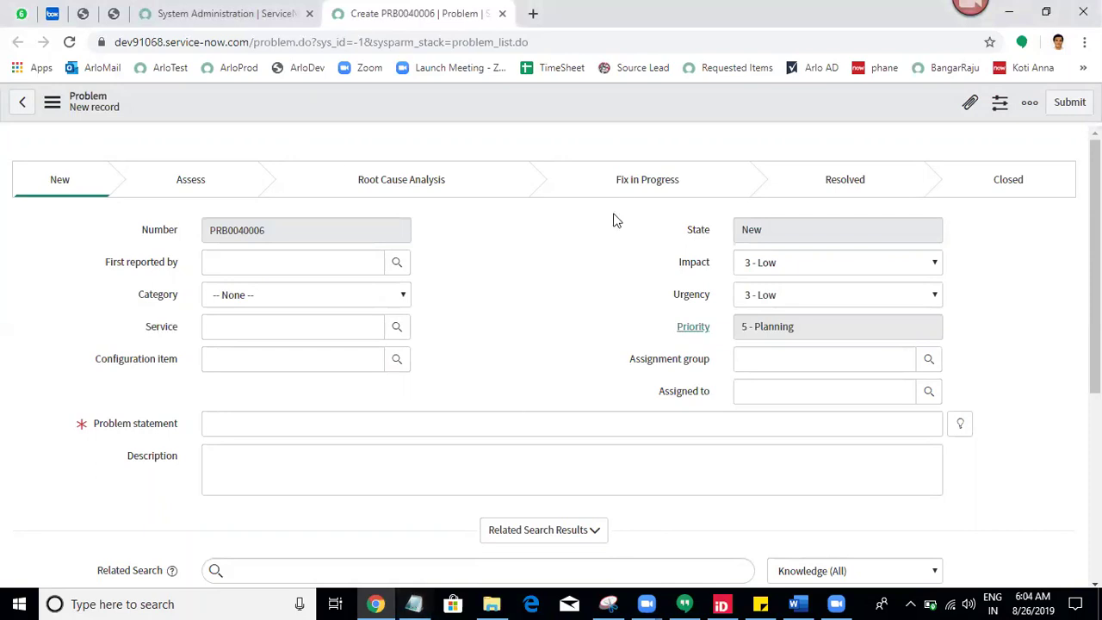
double_click(176, 239)
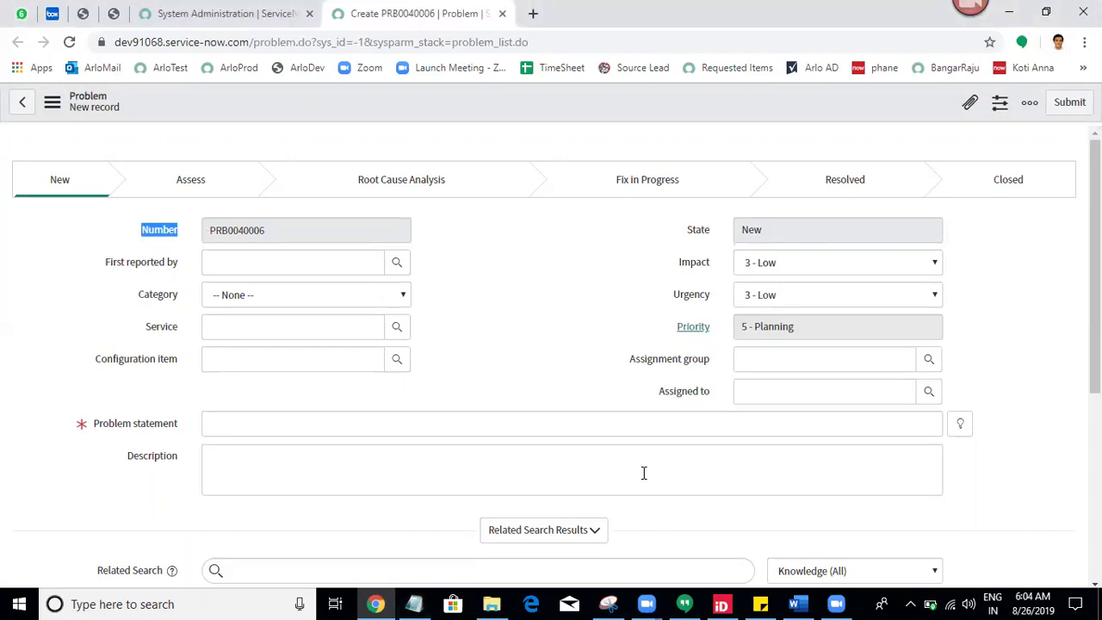
click(426, 604)
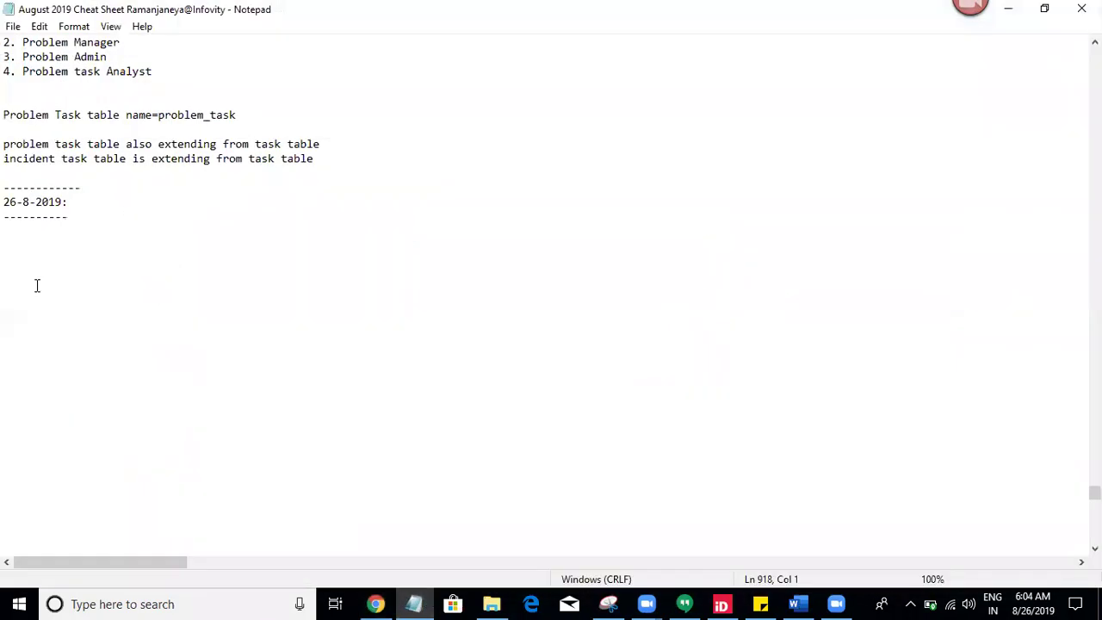
click(37, 243)
text(Fields in Problem)
key(Return)
key(Return)
text(Number)
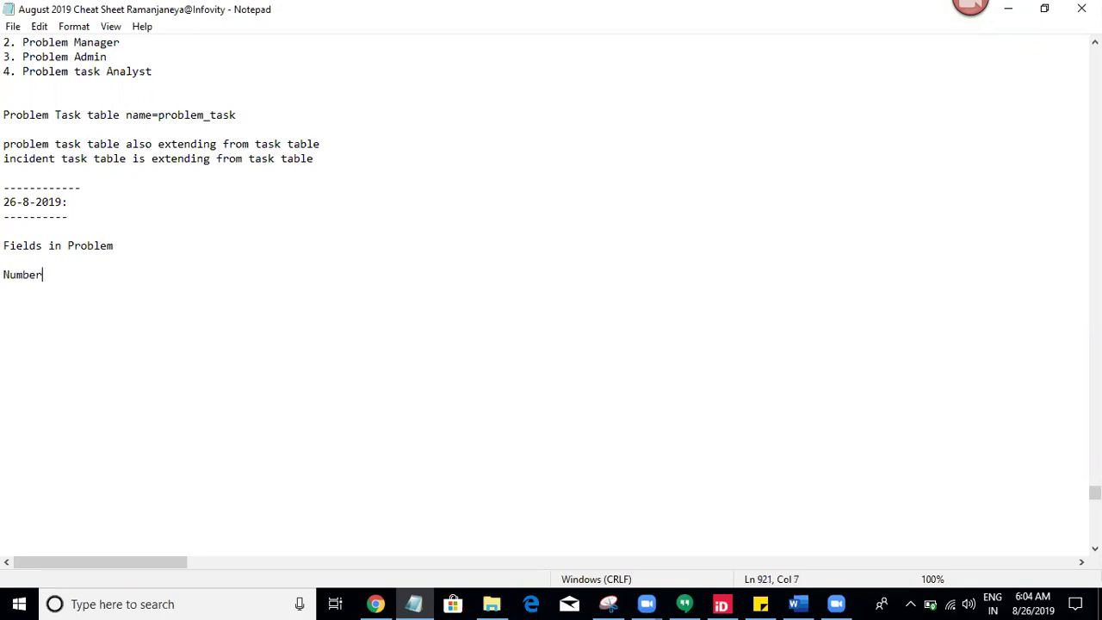
key(Return)
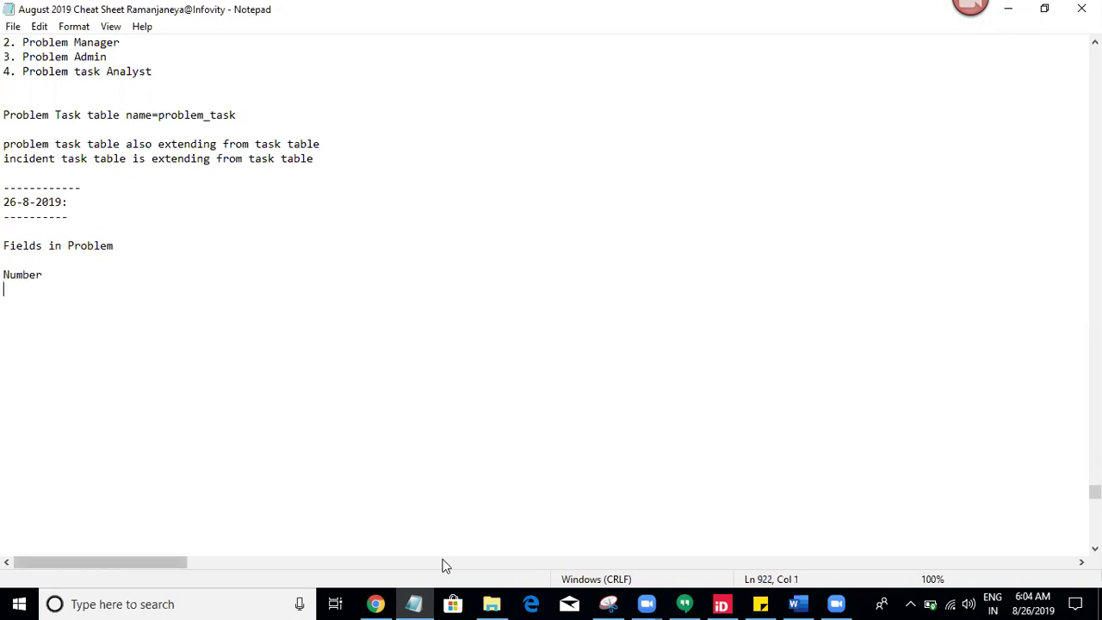
Step: Check the problem form in Chrome and add "First Reported By" to the field list in Notepad
click(413, 603)
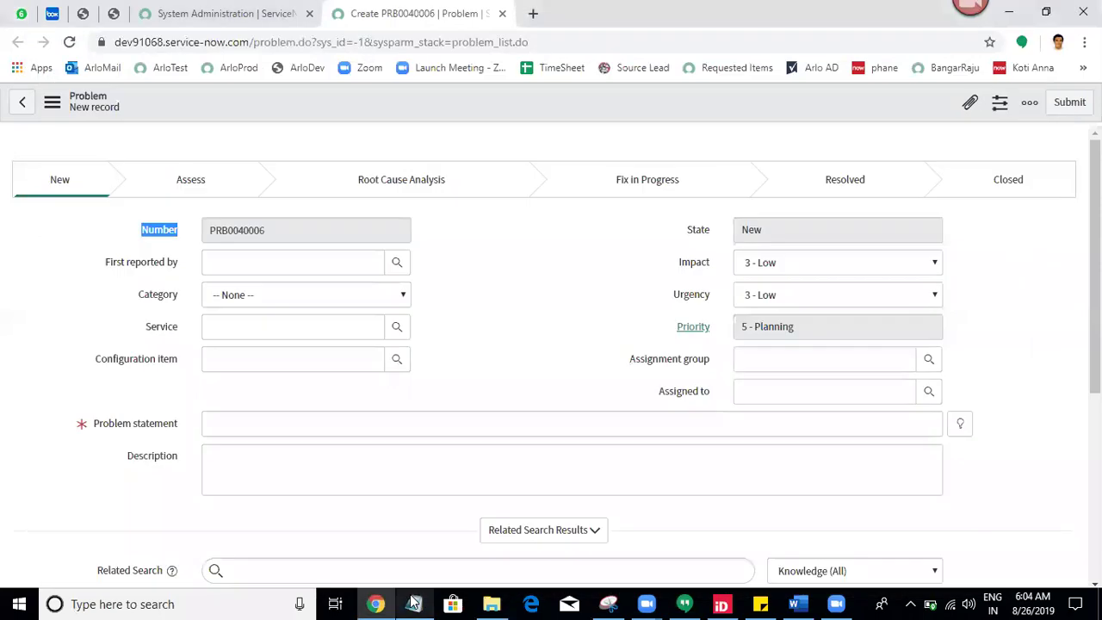
click(413, 603)
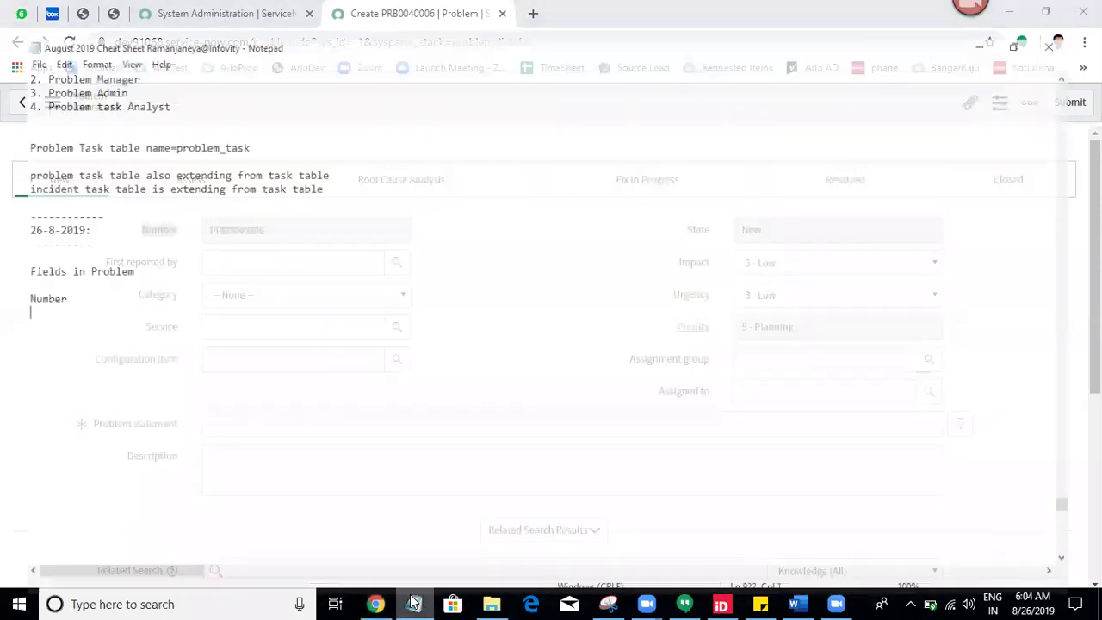
text(Firtst)
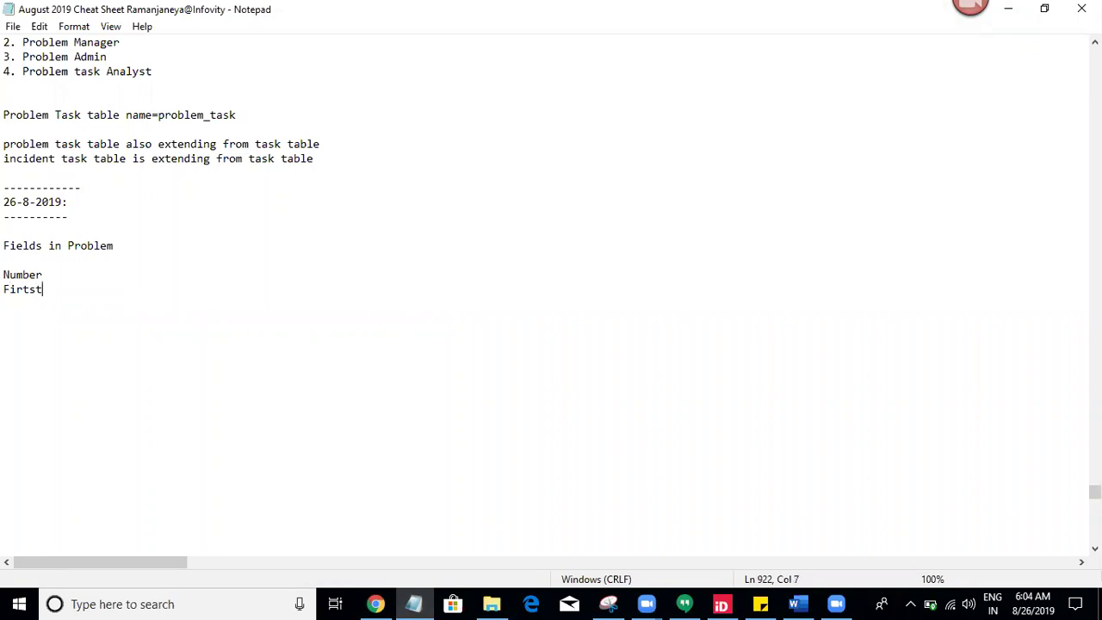
key(BackSpace)
key(BackSpace)
key(BackSpace)
text(st Reported By)
key(Return)
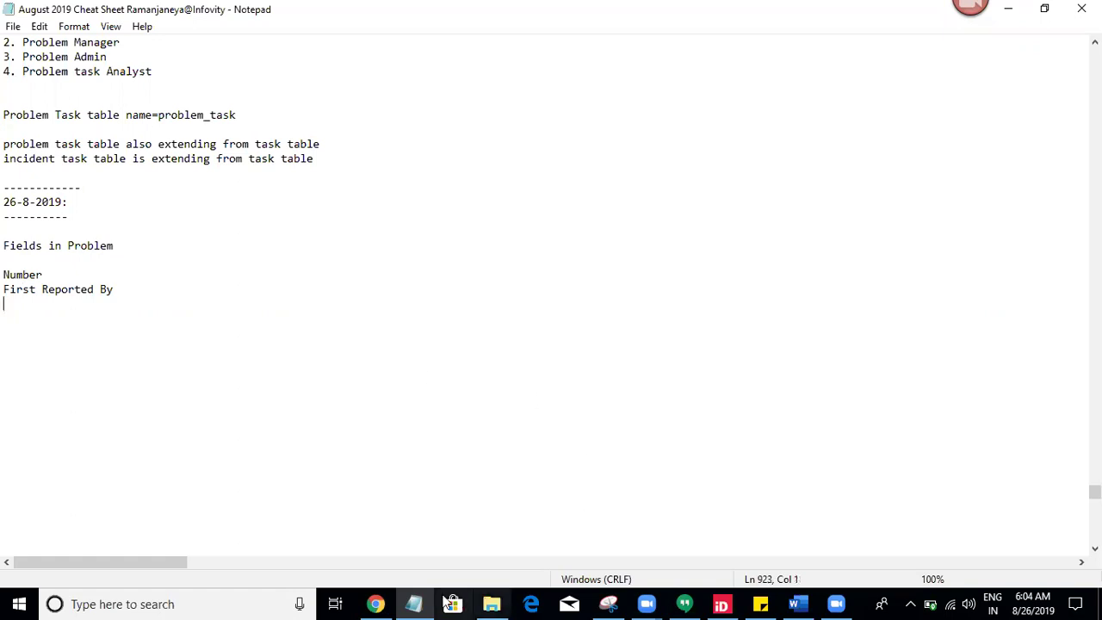
Step: Consult the problem form again and list "Category", "Service" and "Configuration Item" on separate lines in the Notepad notes
click(411, 603)
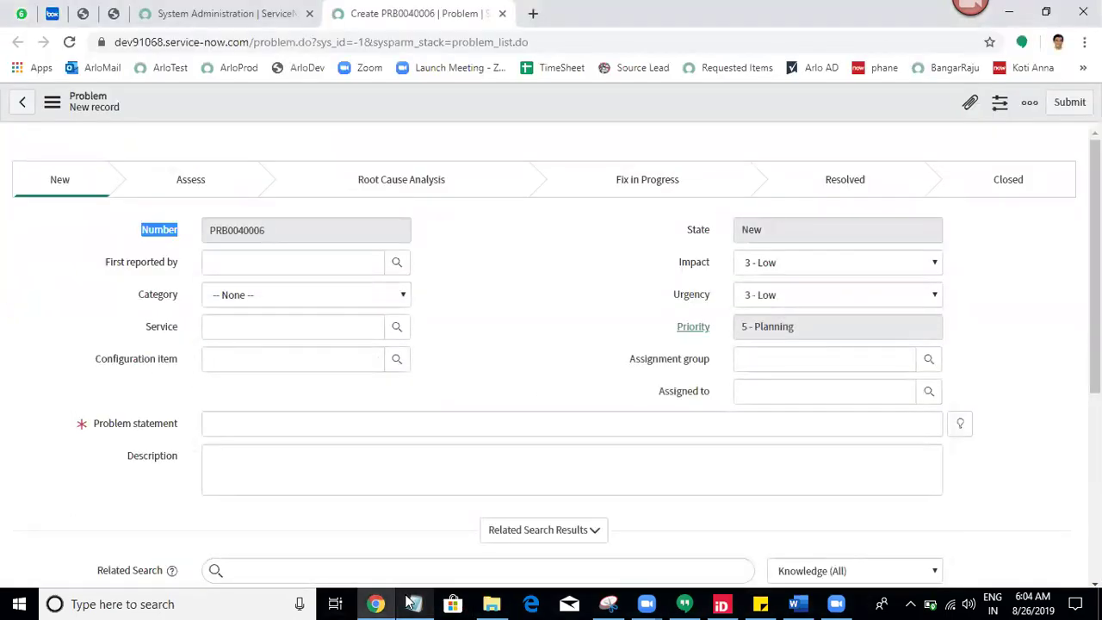
click(411, 603)
text(Category)
key(Return)
text(Service)
key(Return)
text(Configuration Item)
key(Return)
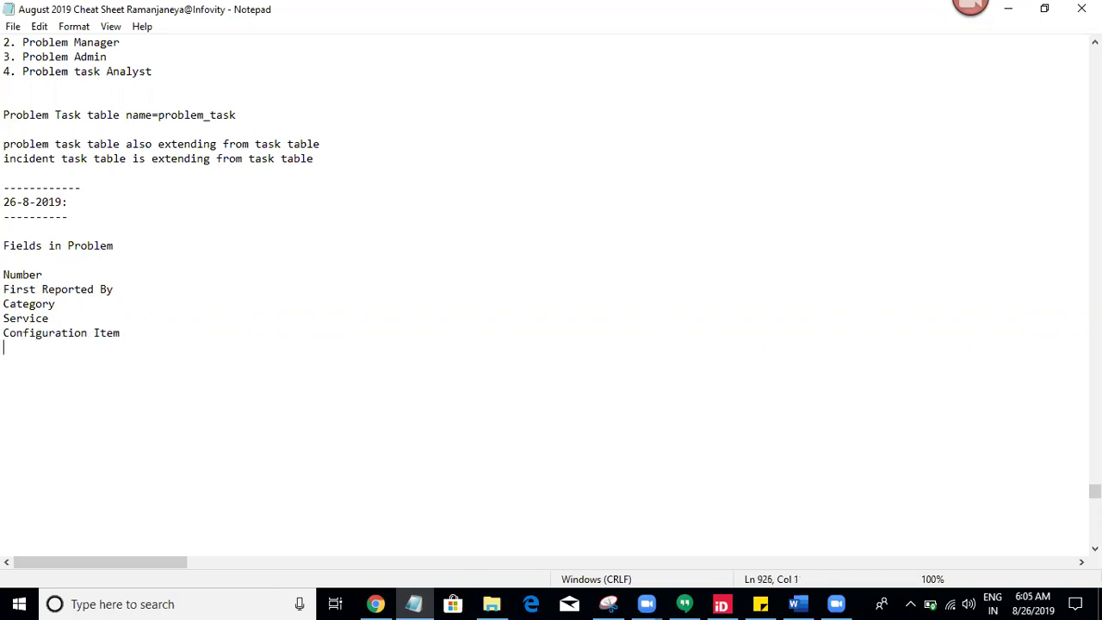
Step: Review the form's remaining fields and add "State", "Impact", "Urgency" and "Priority" on separate lines in the Notepad list
click(423, 603)
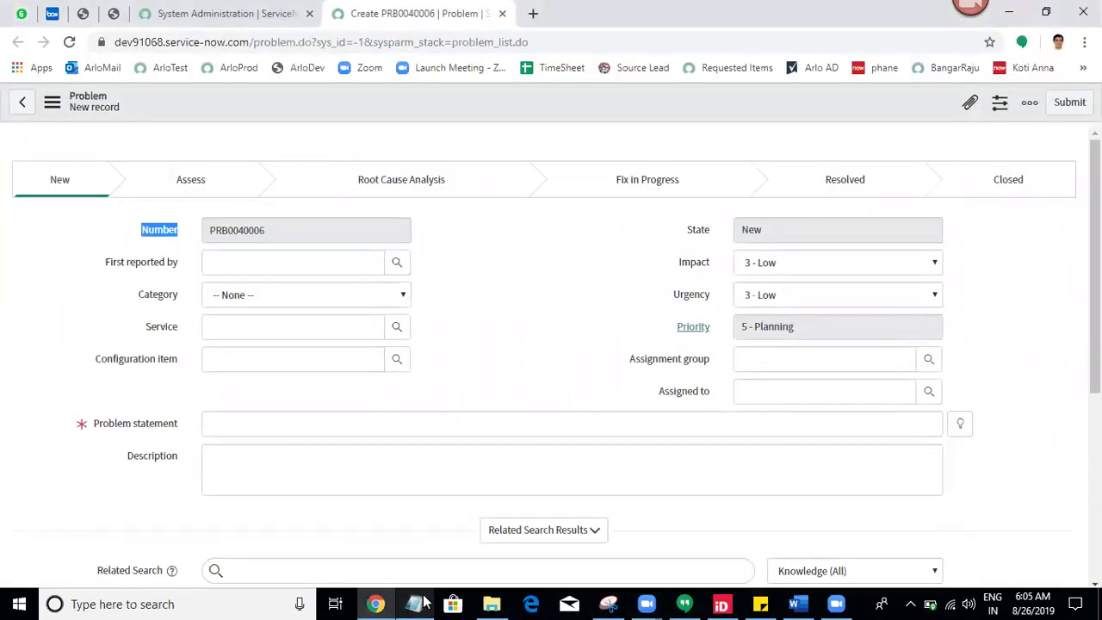
click(424, 603)
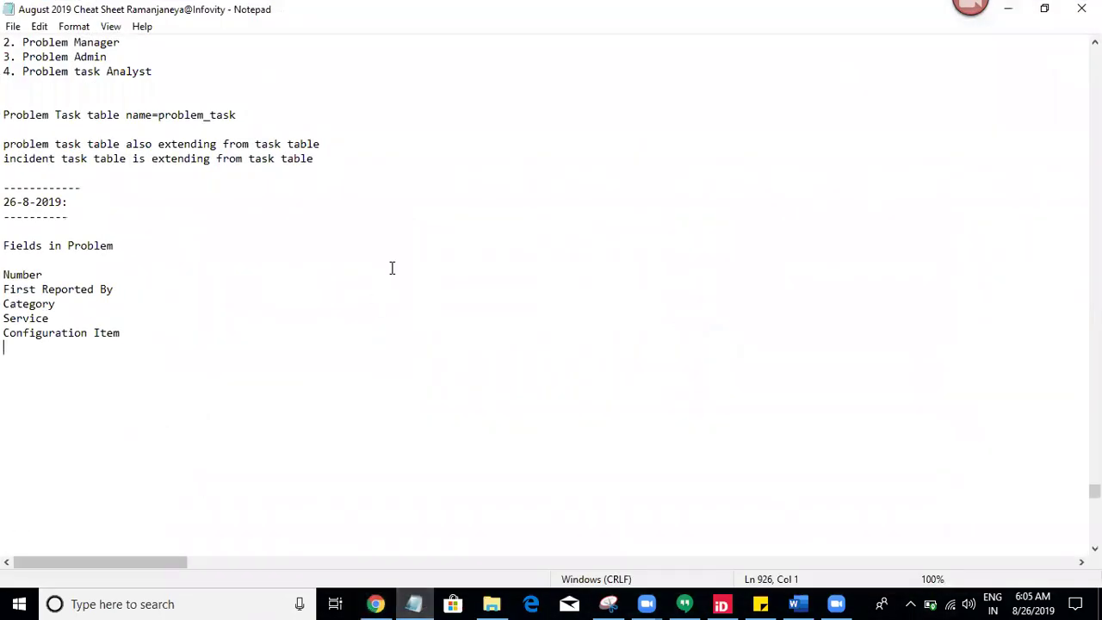
text(State)
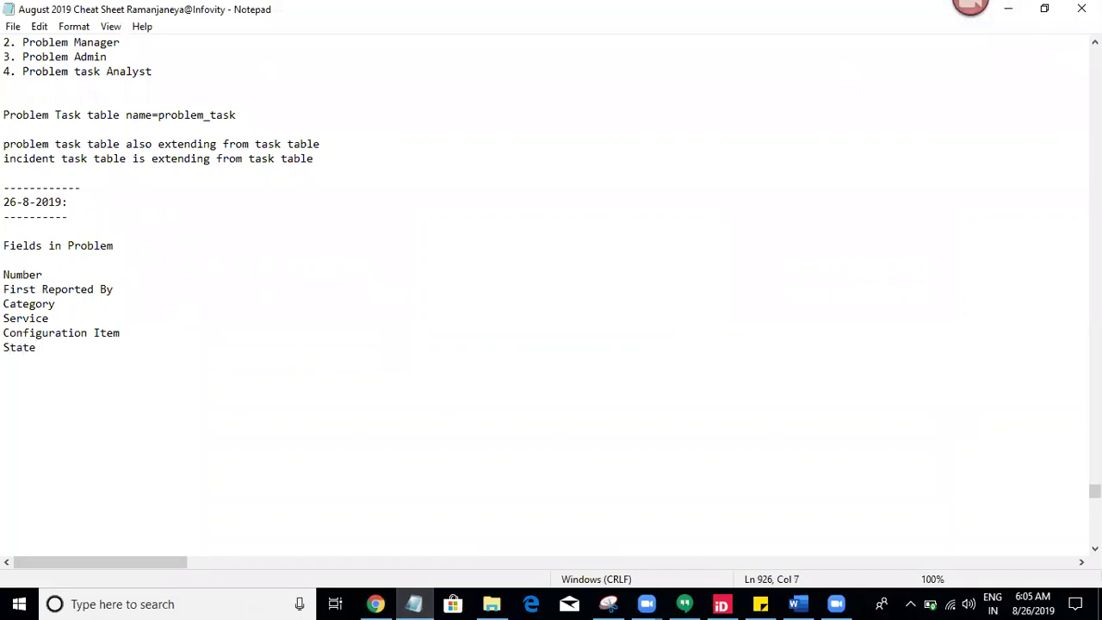
key(Return)
text(Impact)
key(Return)
text(P)
key(BackSpace)
text(Urgency)
key(Return)
text(Priority)
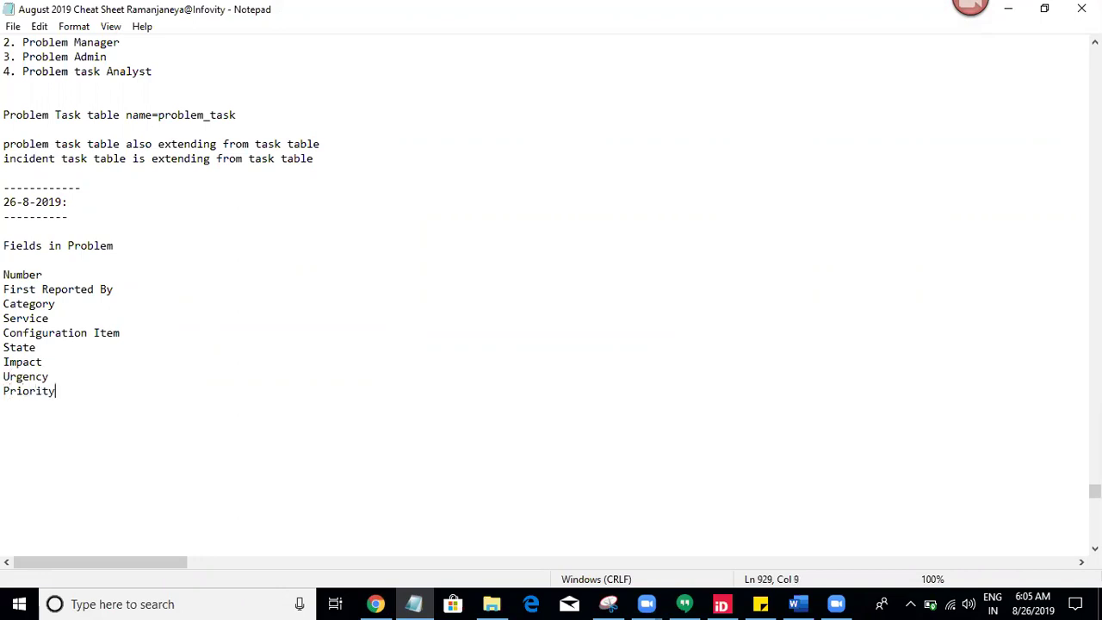
key(Return)
Step: Check the assignment fields on the problem form and add "Assignment Group" and "Assigned To" to the Notepad list
click(398, 601)
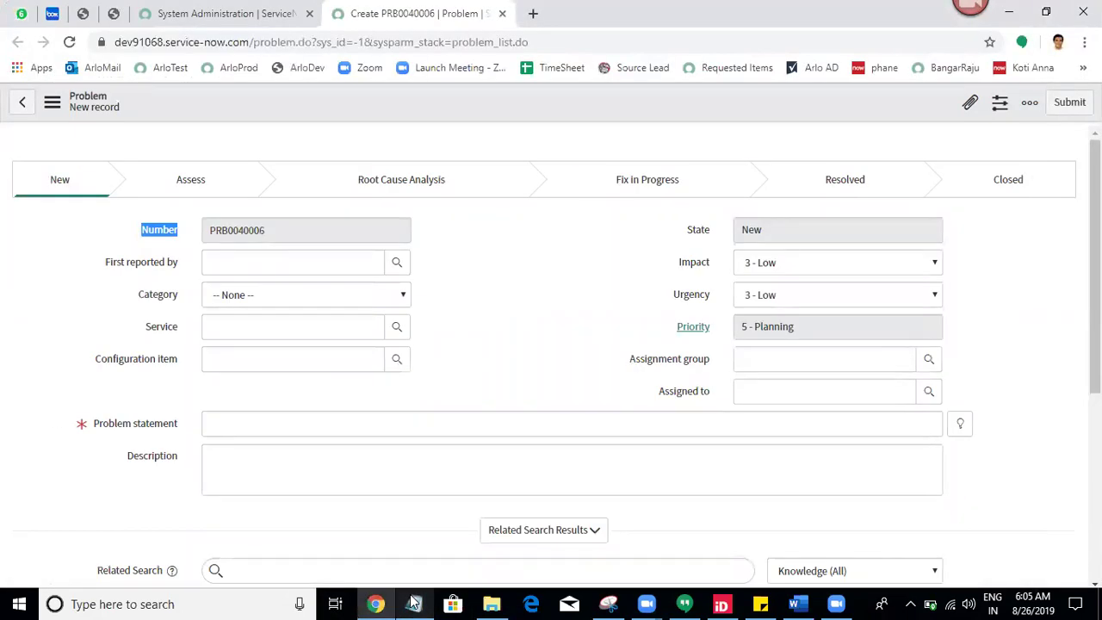
click(413, 603)
text(A)
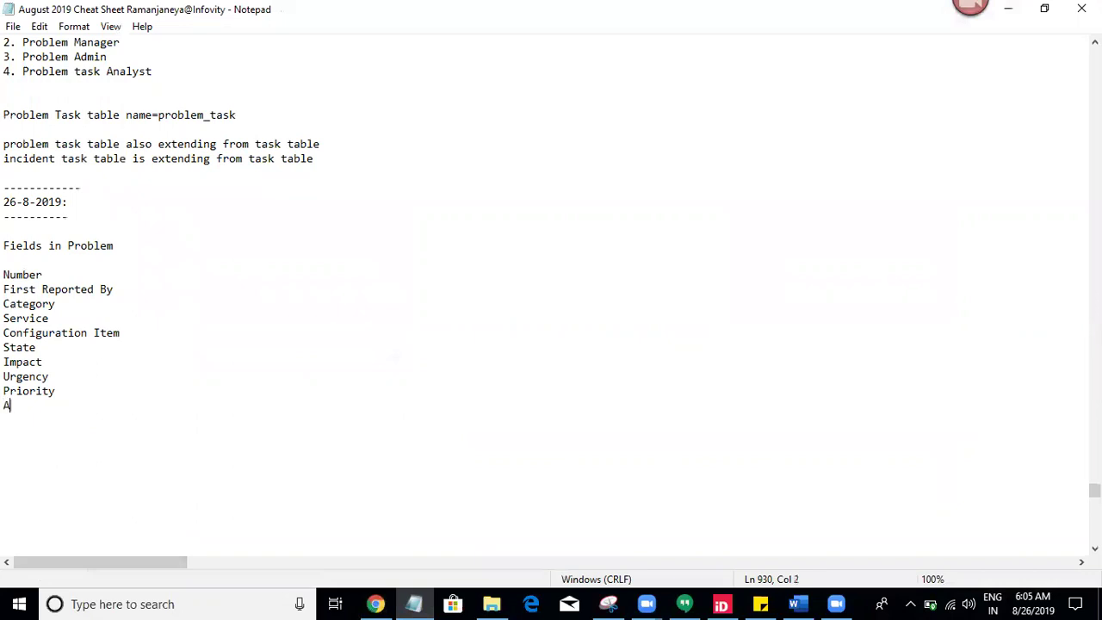
text(ssignment Group)
key(Return)
text(Assigned To)
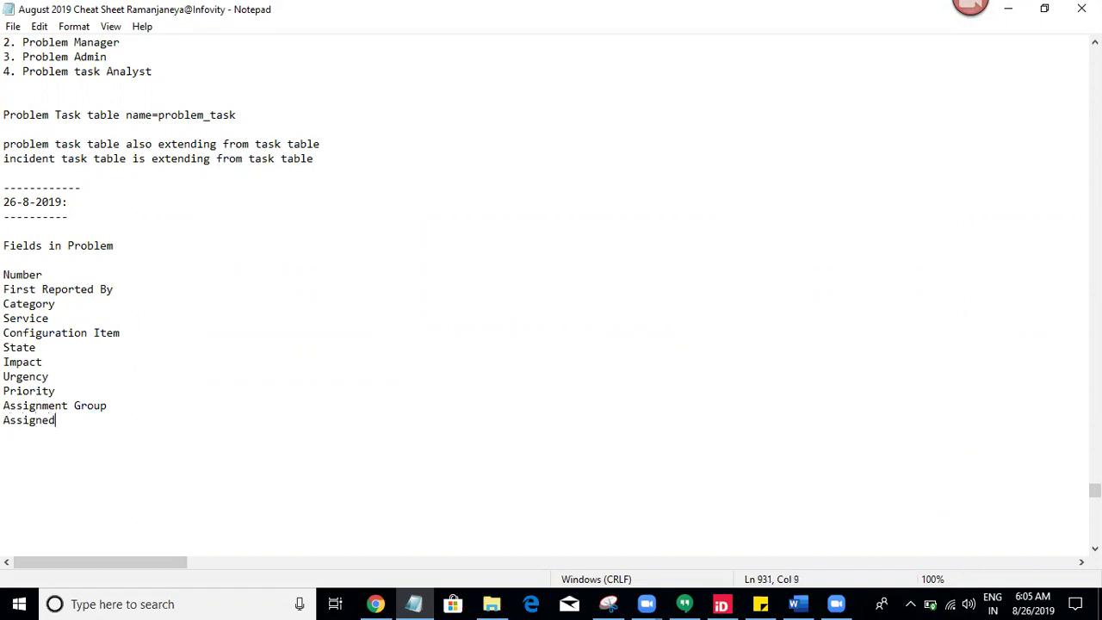
key(Return)
Step: Look over the lower part of the problem form and add "Problem Statement" and "Description" to the Notepad list
click(414, 602)
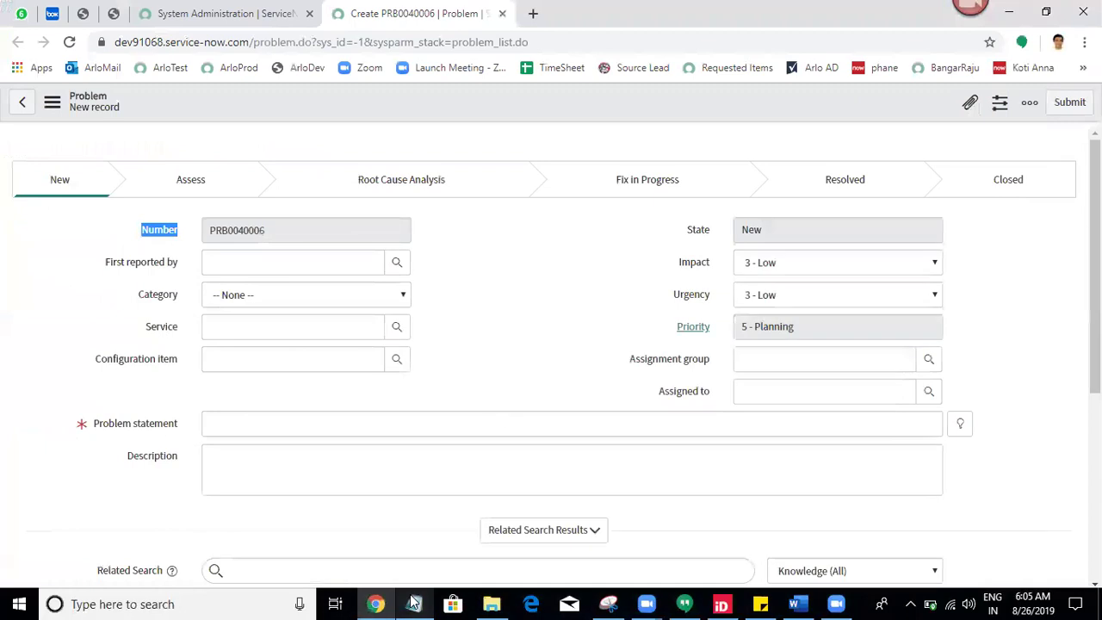
click(583, 397)
drag(1096, 258, 1095, 366)
scroll(1062, 502, down, 2)
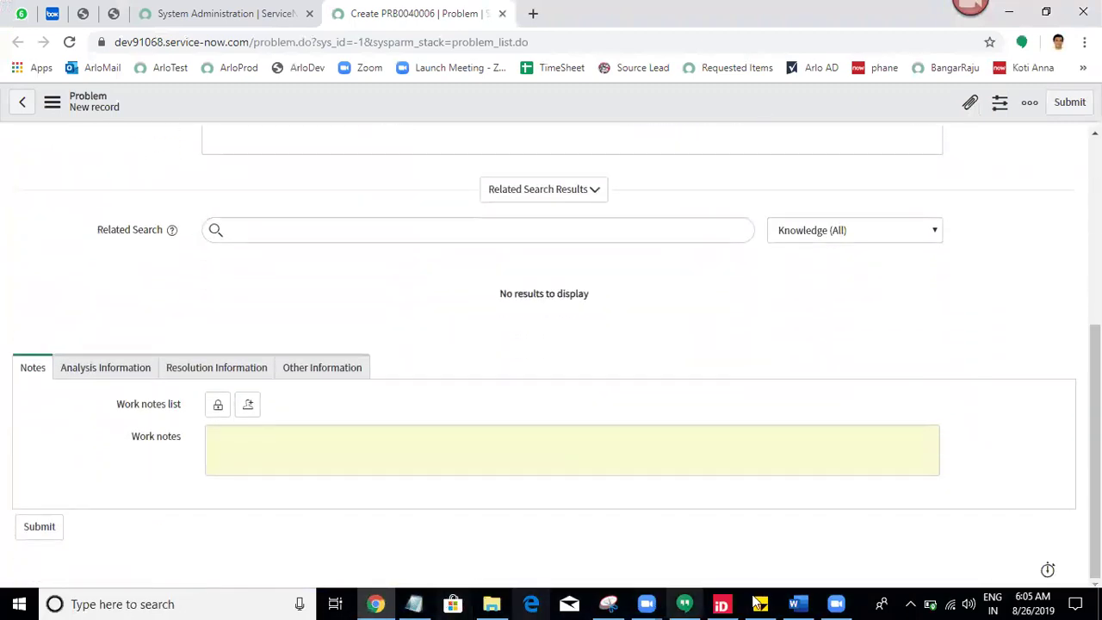
click(416, 603)
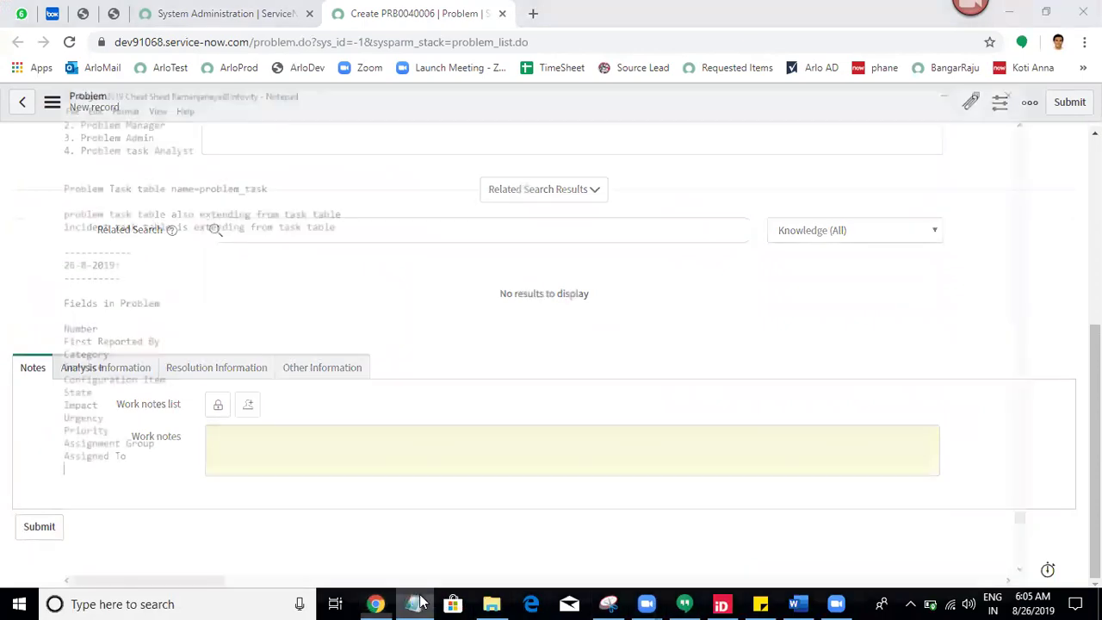
text(Prob)
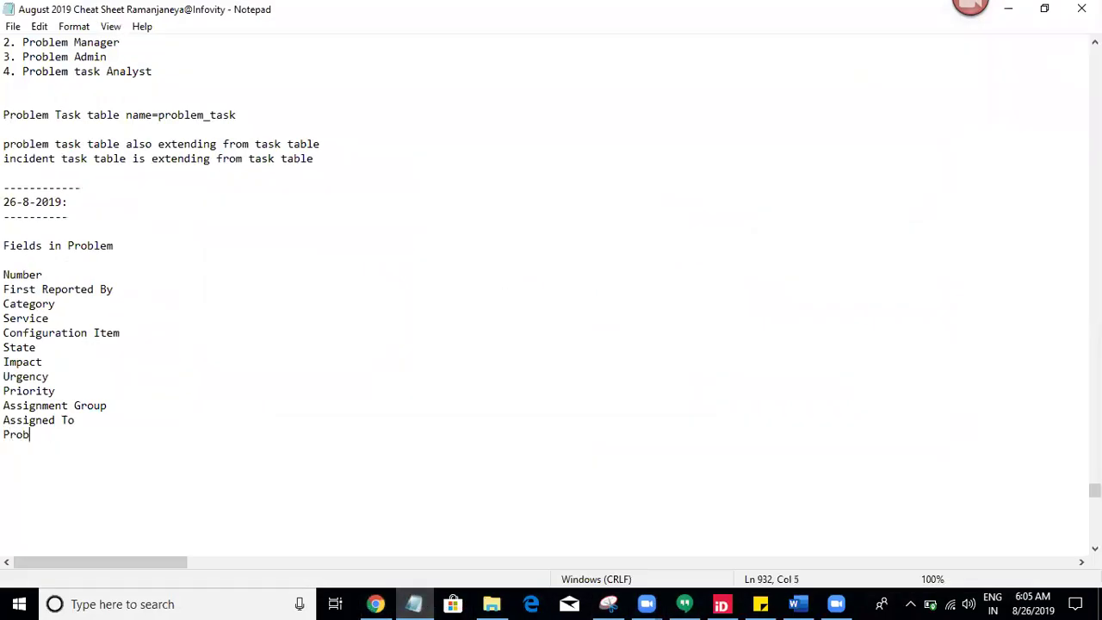
text(lem Statement)
key(Return)
text(Descri)
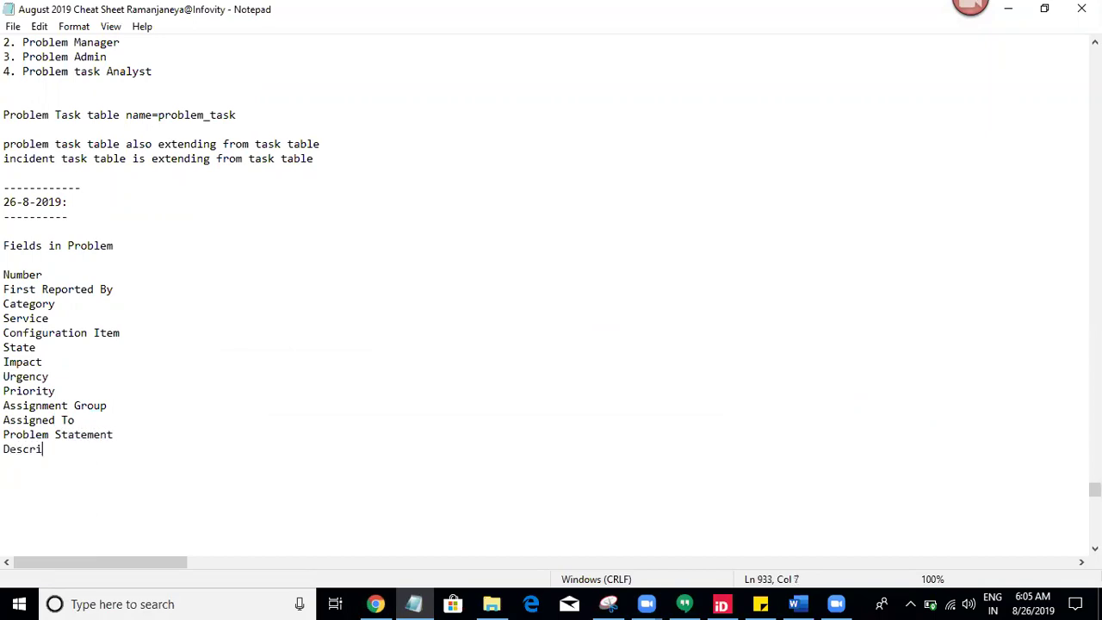
text(ption)
key(Return)
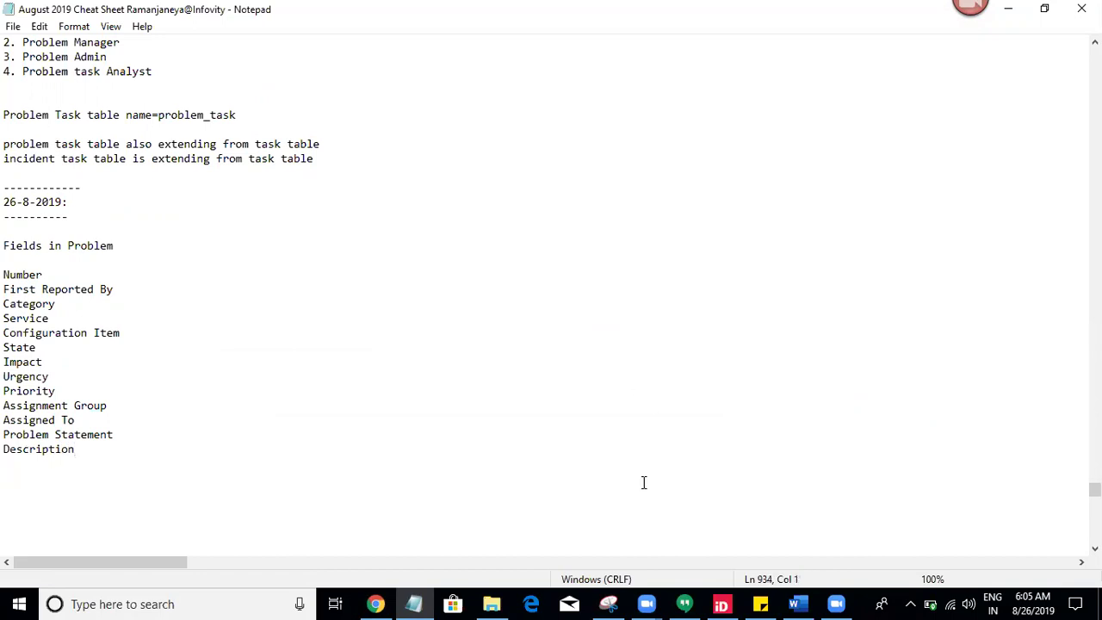
Step: Return to the problem form in Chrome and examine the Analysis Information, Resolution Information, Other Information and Notes sections
click(412, 603)
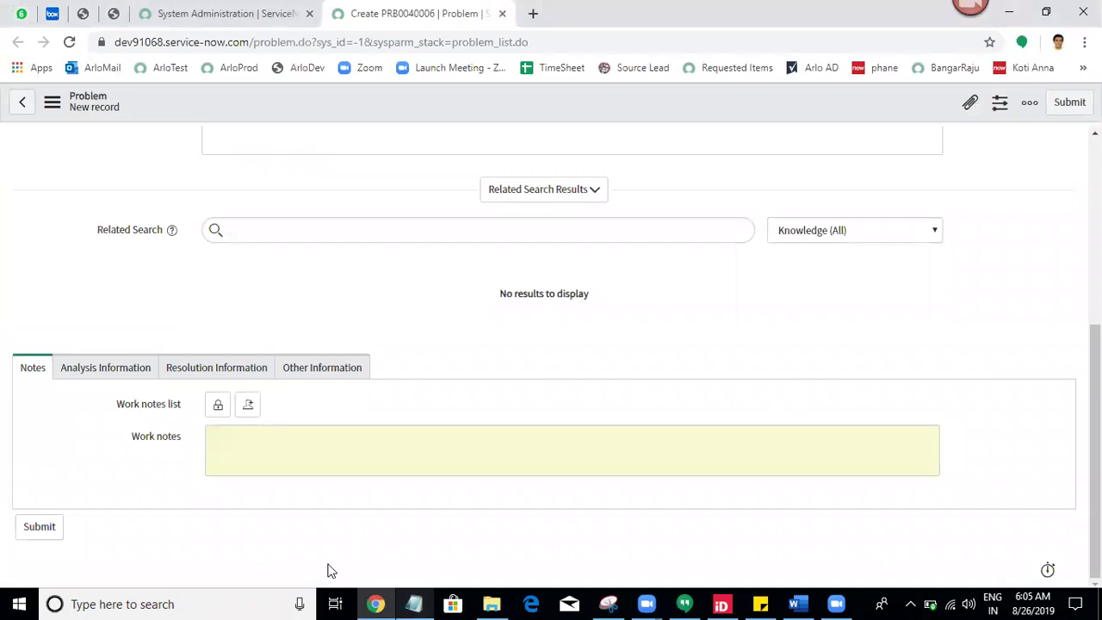
click(115, 376)
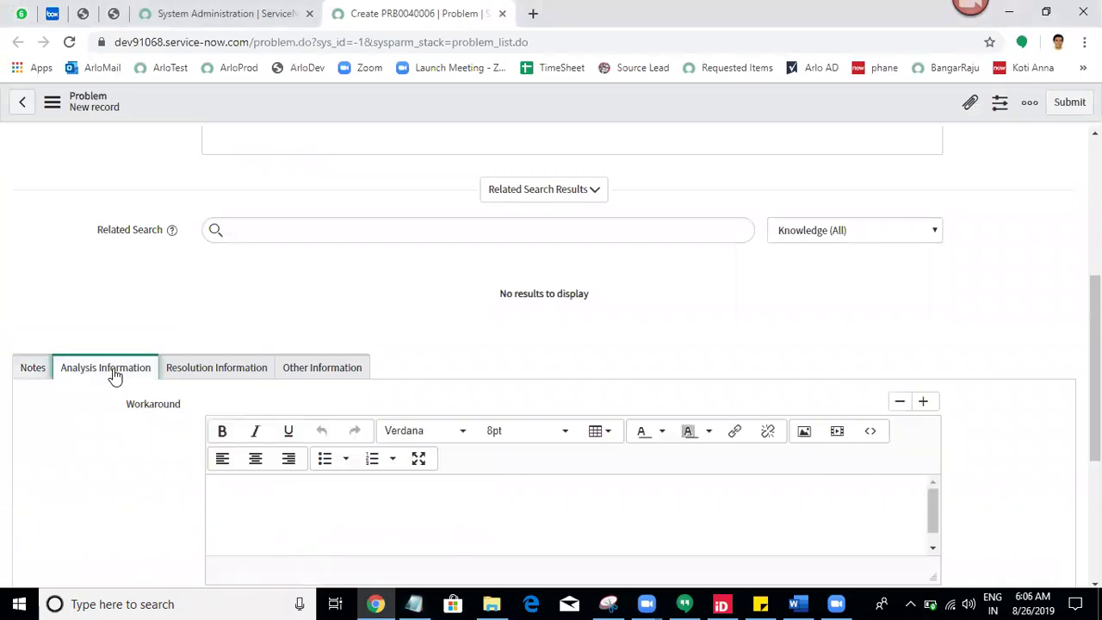
click(182, 368)
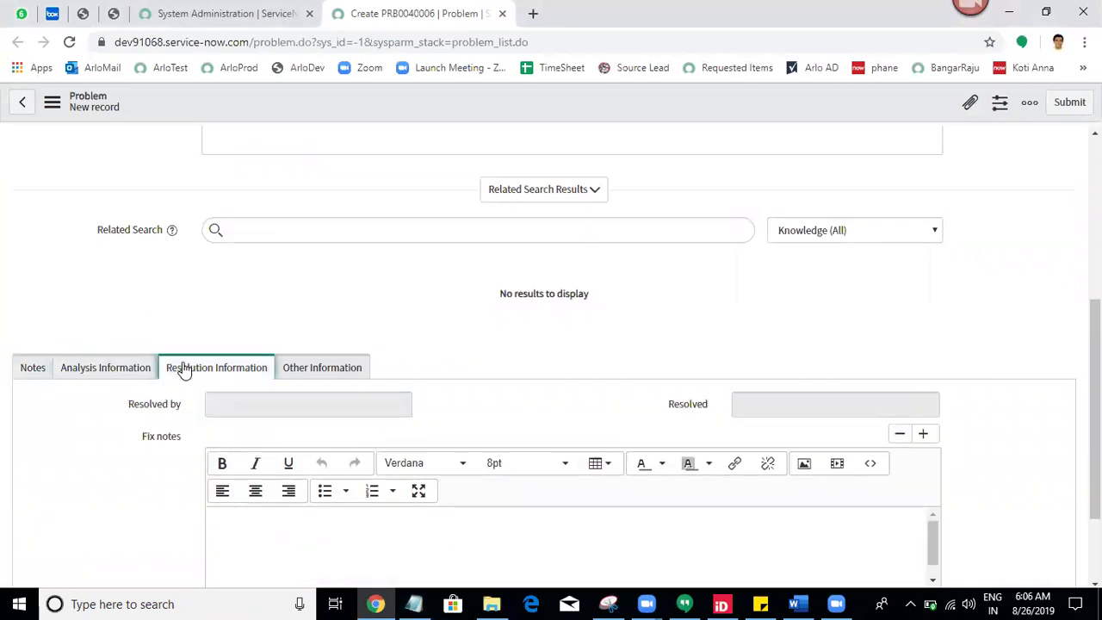
click(320, 370)
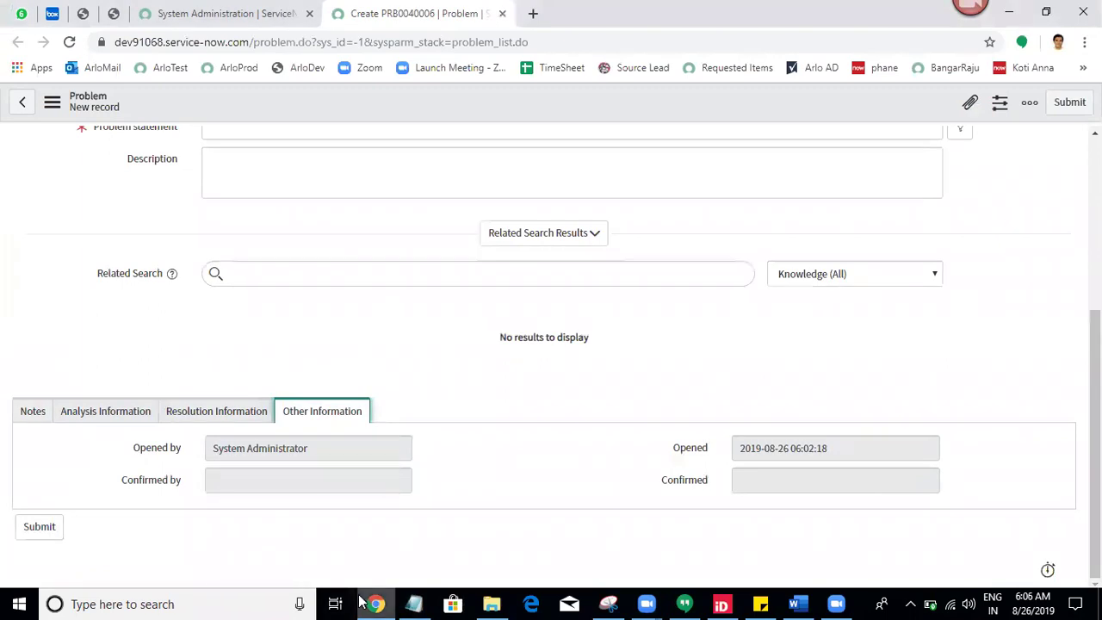
click(26, 404)
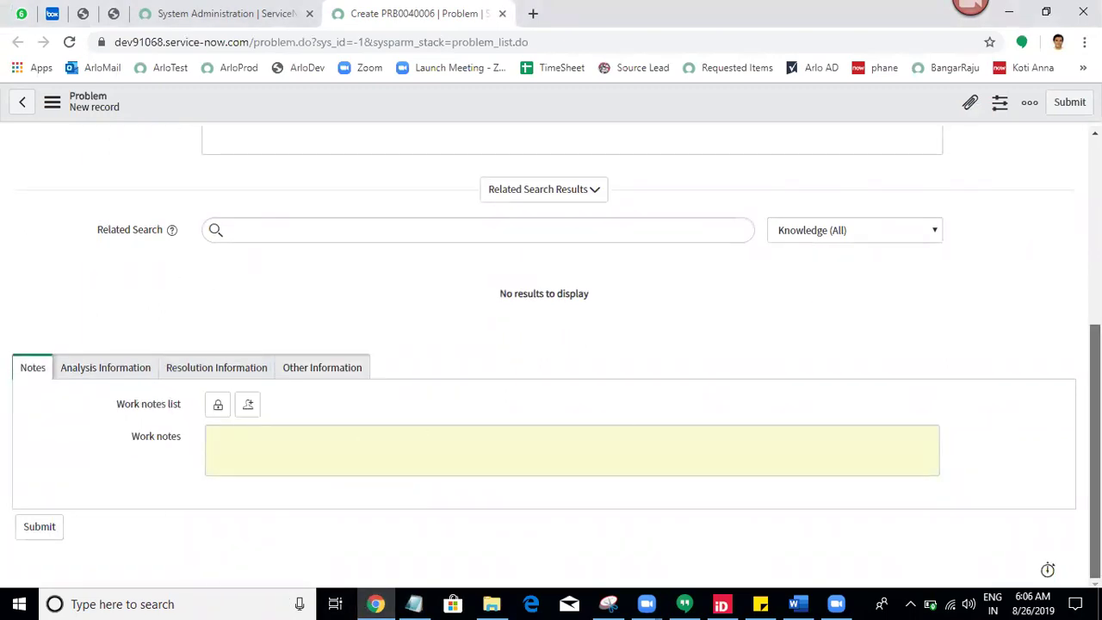
Step: Check the Work notes field on the problem form, and add "Work notes" and "Fix Notes" to the list in Notepad
click(521, 449)
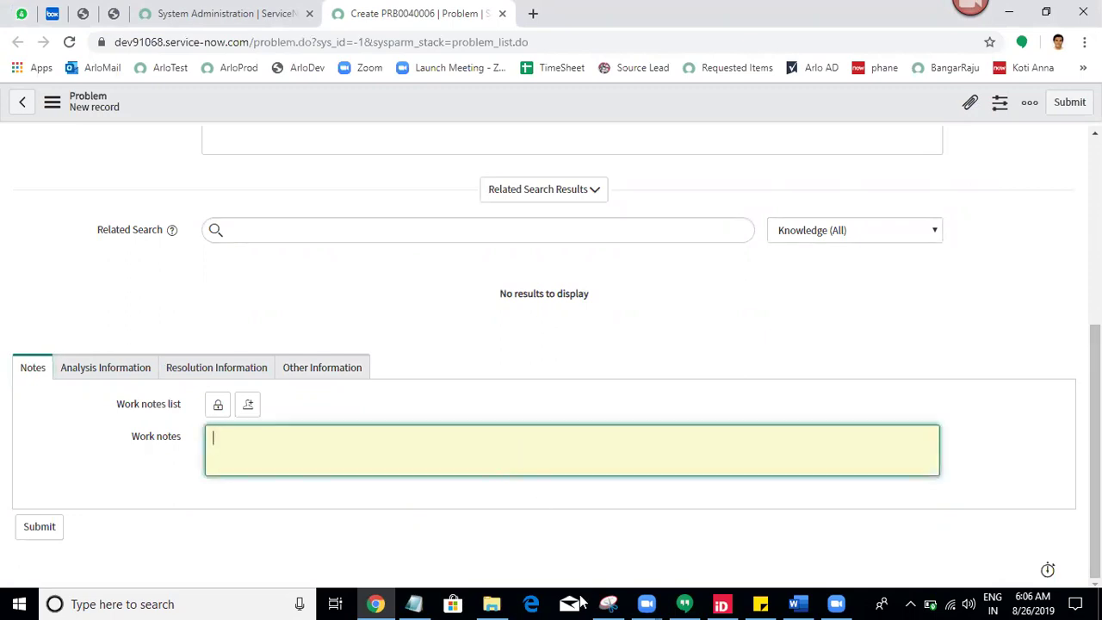
click(416, 604)
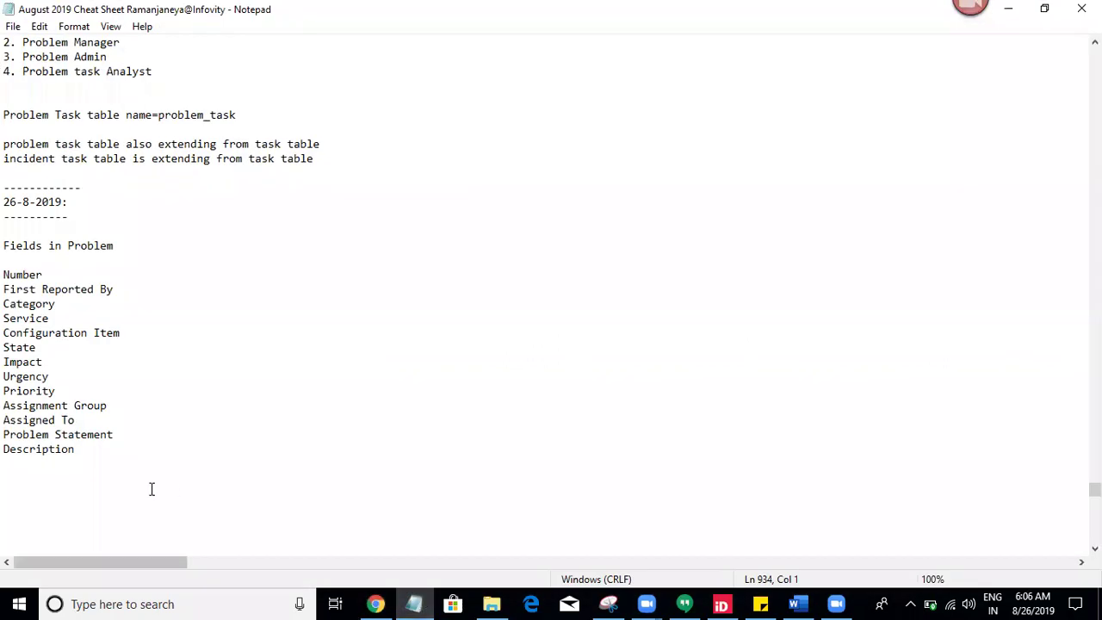
text(Work )
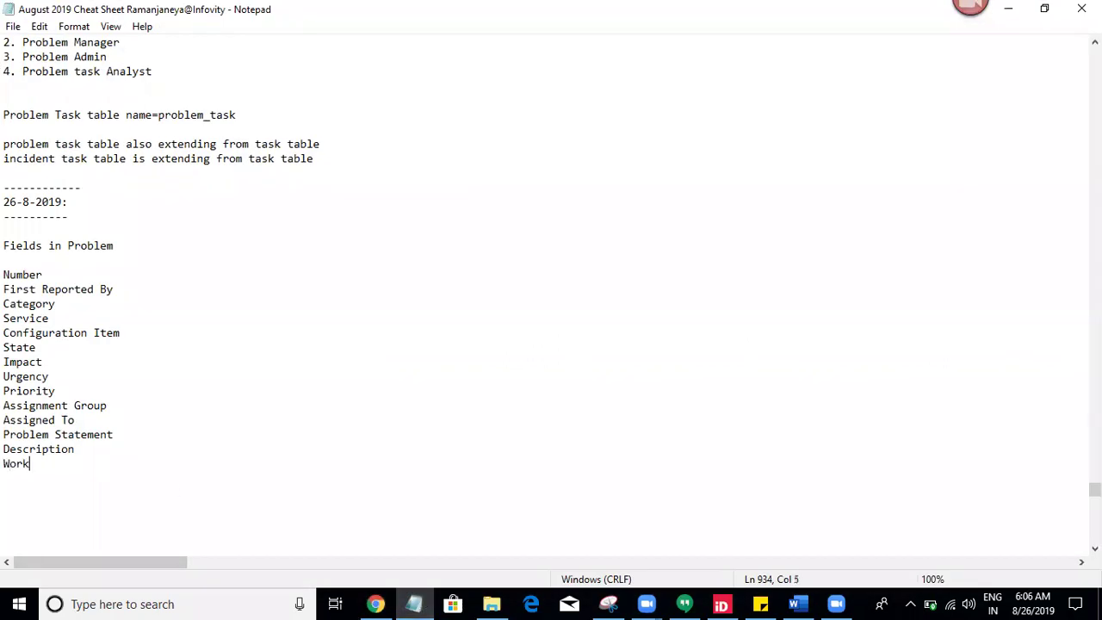
text(notes)
key(Return)
text(Fix Notes)
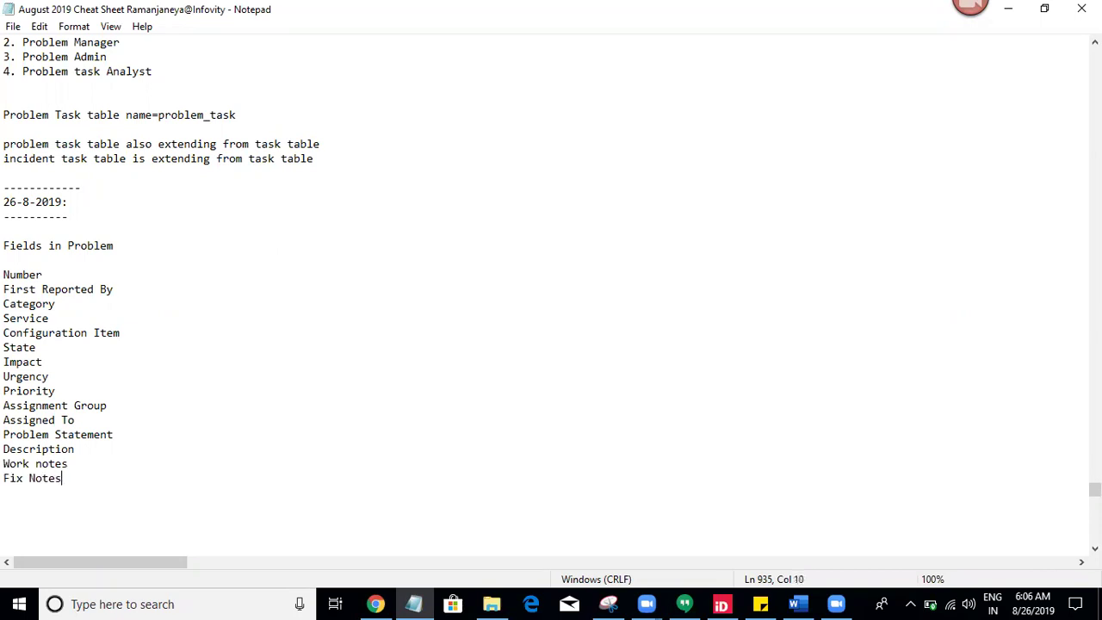
key(Return)
Step: Switch back to Chrome and recheck the problem form's Analysis, Resolution and Other Information sections for fields missing from the list
click(376, 603)
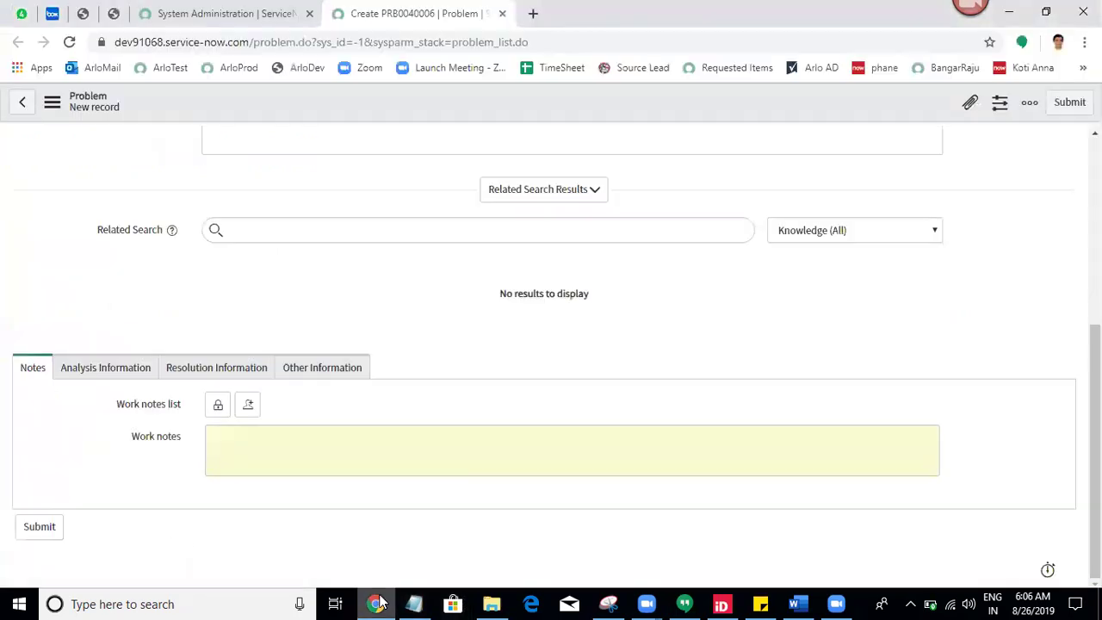
click(112, 368)
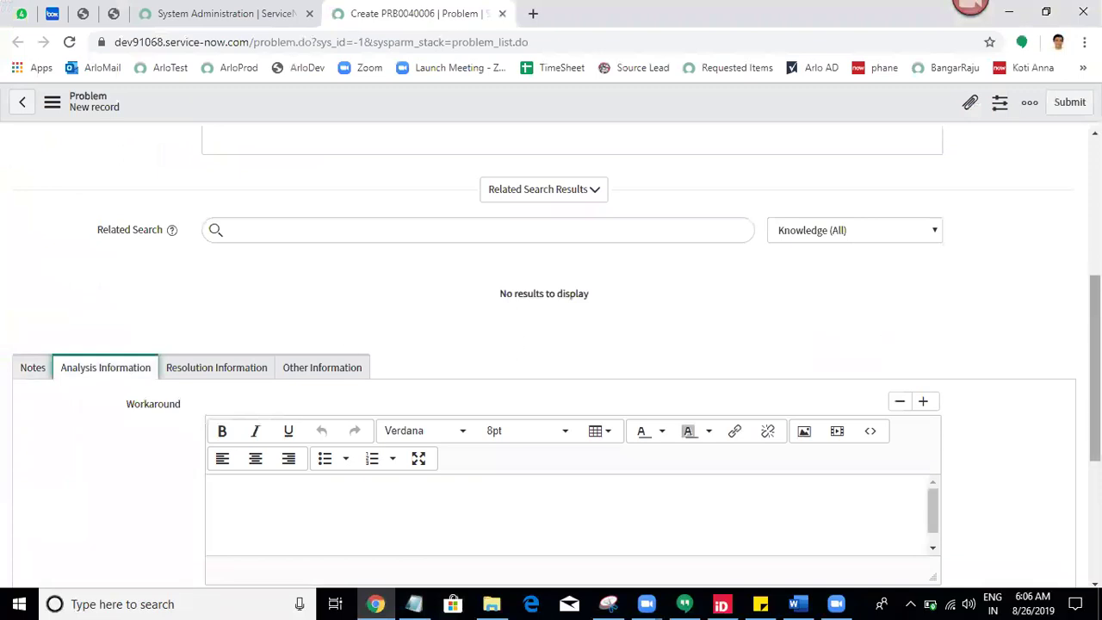
drag(1095, 370, 1095, 460)
scroll(551, 344, down, 1)
scroll(551, 345, up, 3)
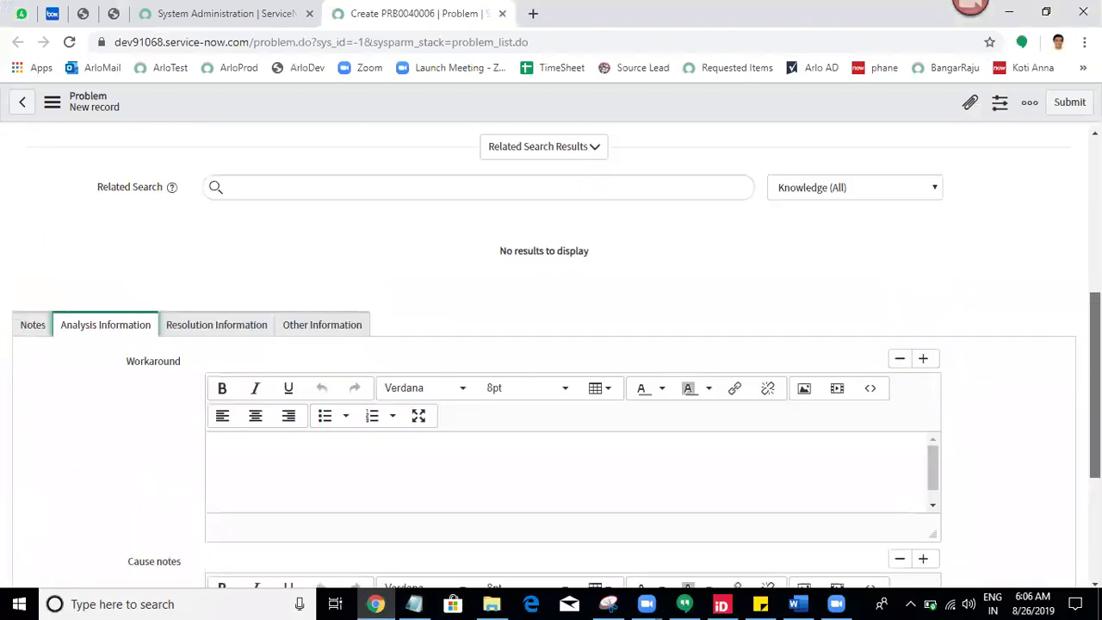
click(240, 329)
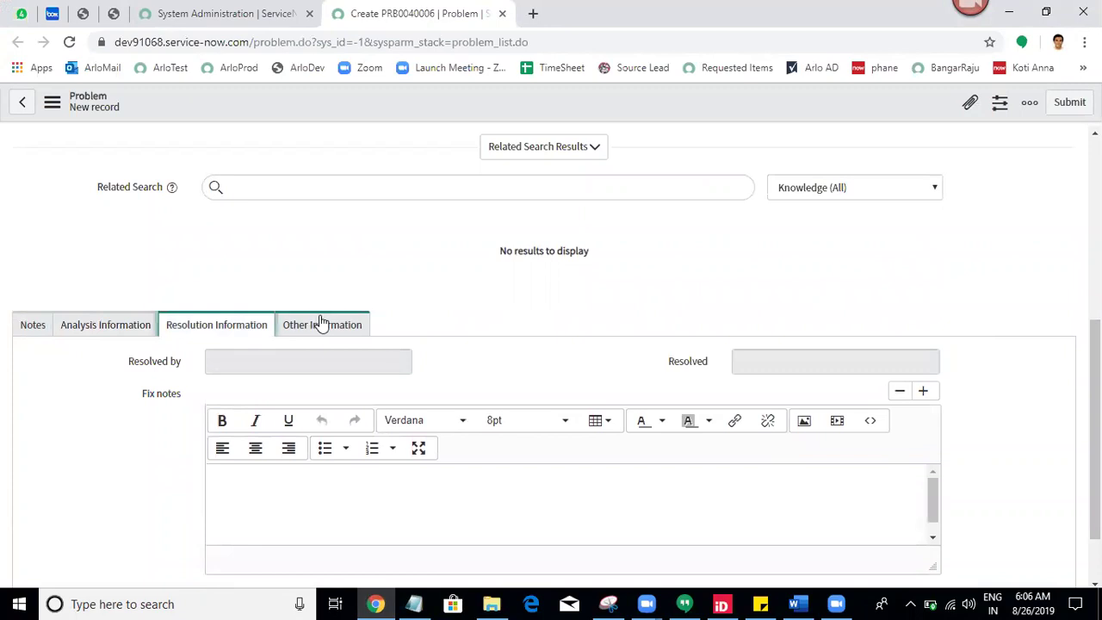
drag(1095, 429, 1095, 468)
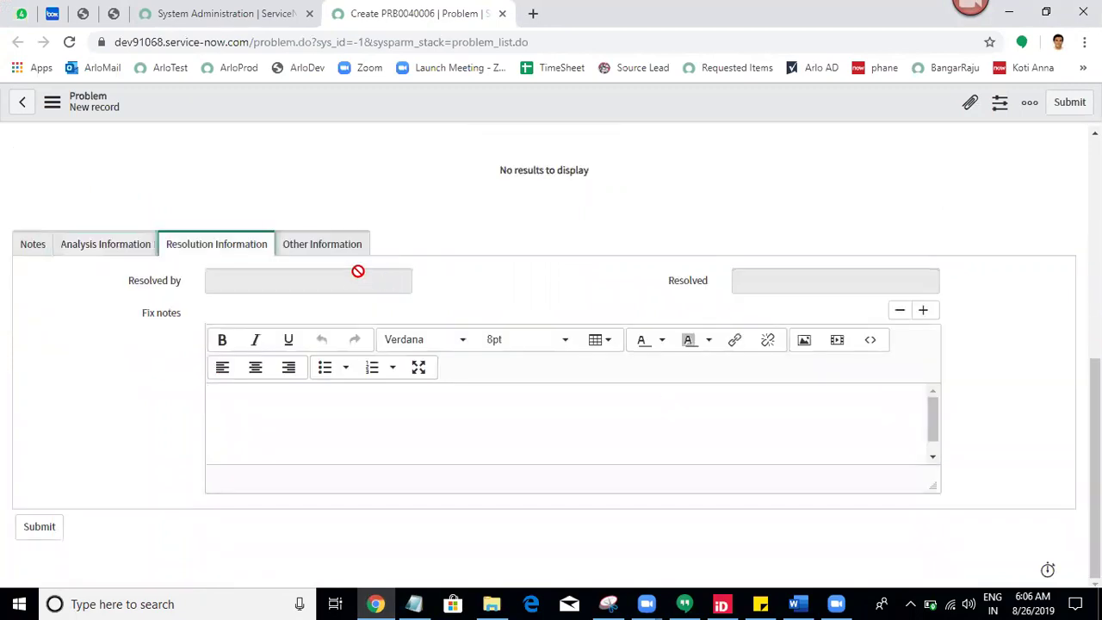
click(334, 245)
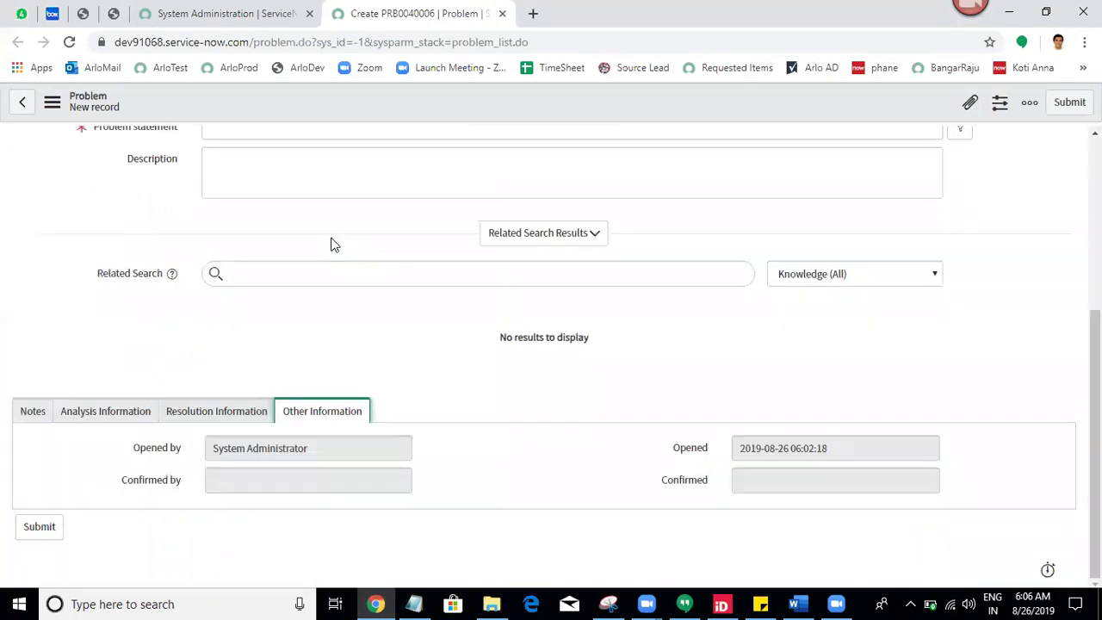
click(131, 418)
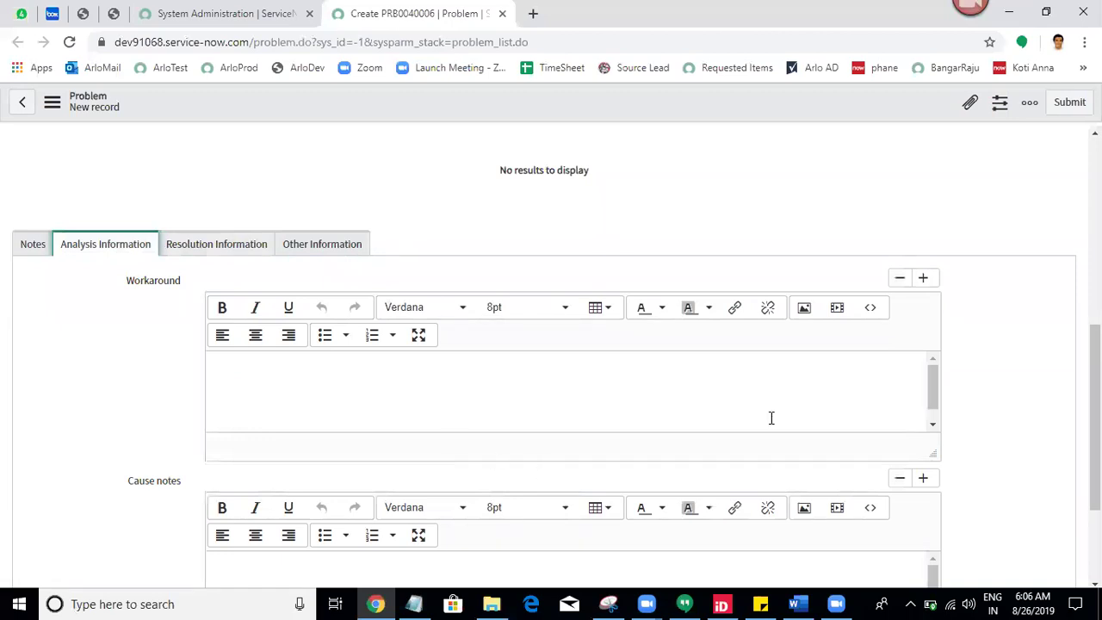
drag(1096, 414, 1095, 471)
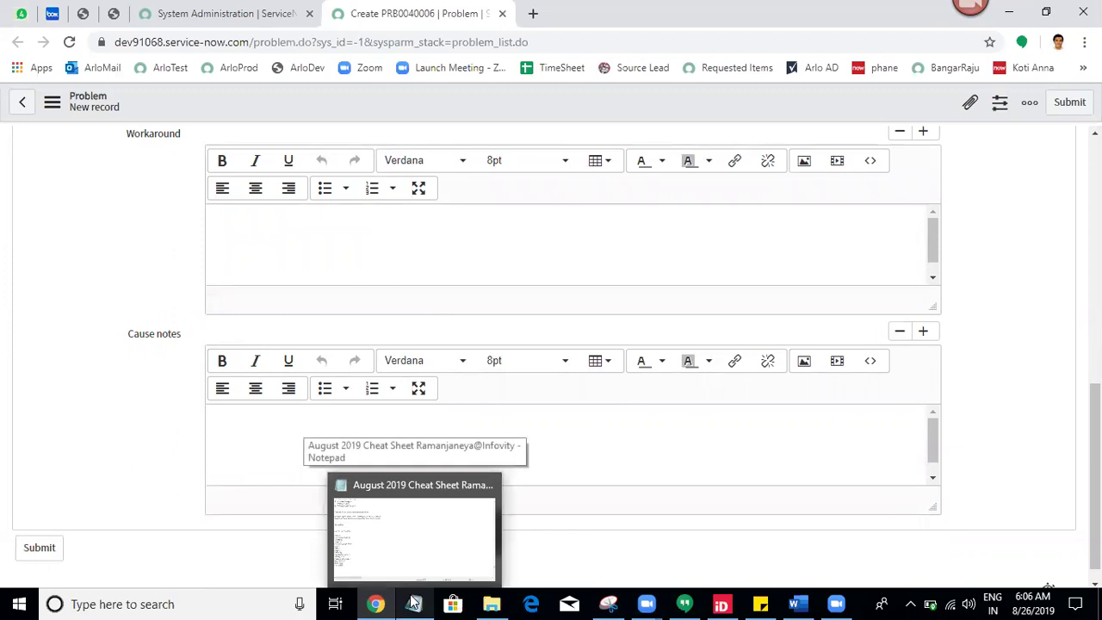
Step: Switch to Notepad and add "Work around" and "Cause Notes" to the field list, followed by several blank lines
click(414, 603)
text(Work ar)
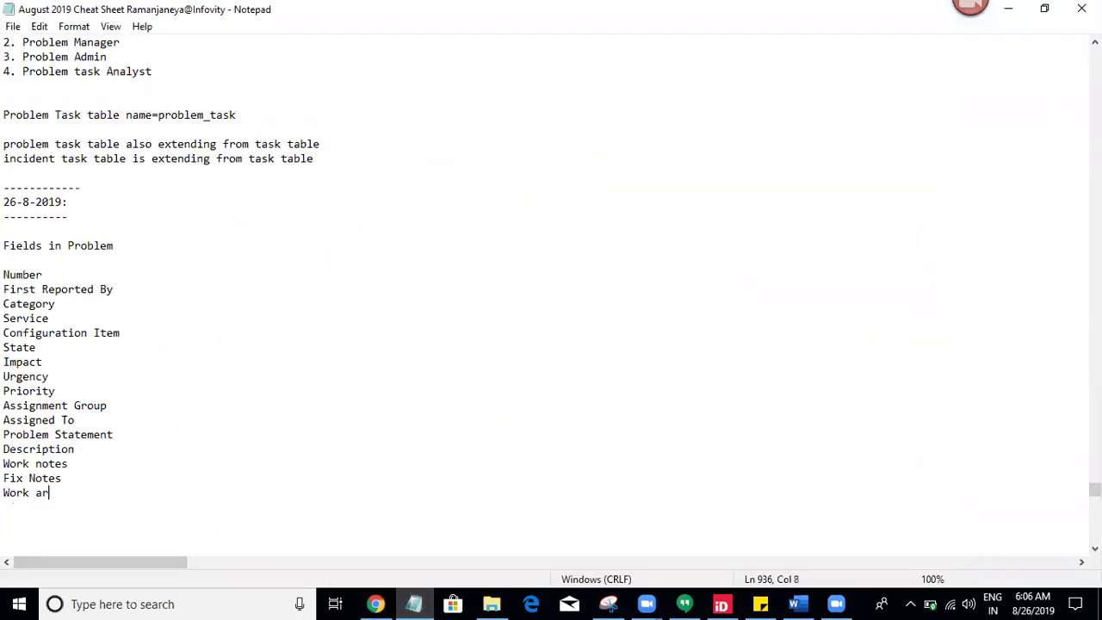
text(ound)
key(Return)
text(Cause Notes)
key(Return)
key(Return)
key(Return)
key(Return)
key(Return)
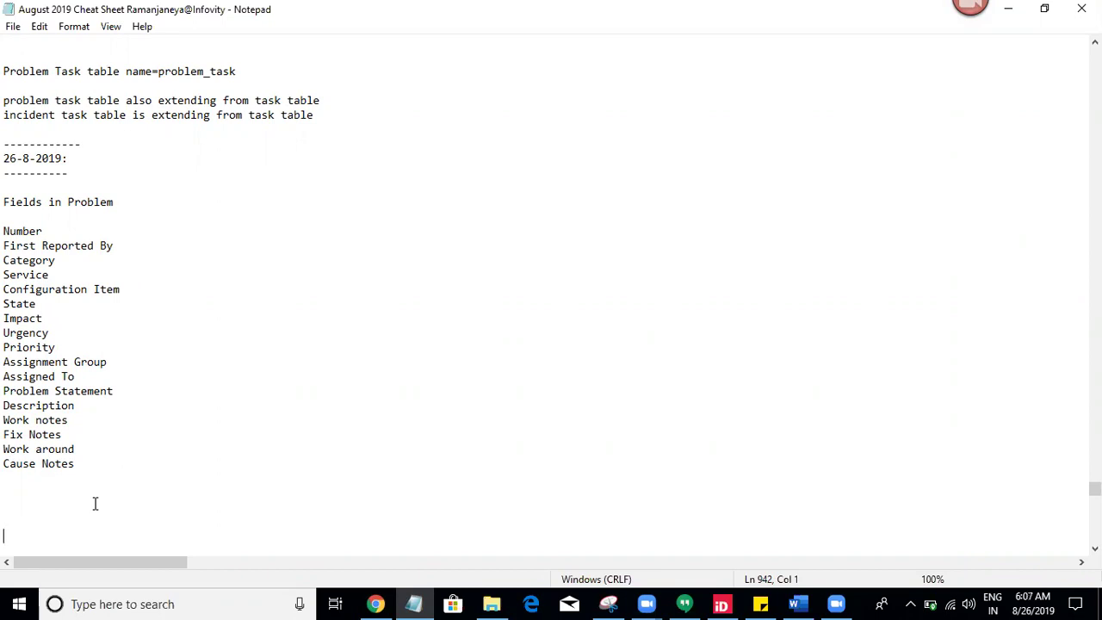
Step: Review the completed list of problem fields in Notepad, highlighting entries from "Number" down to "Work notes"
click(56, 232)
drag(5, 246, 5, 231)
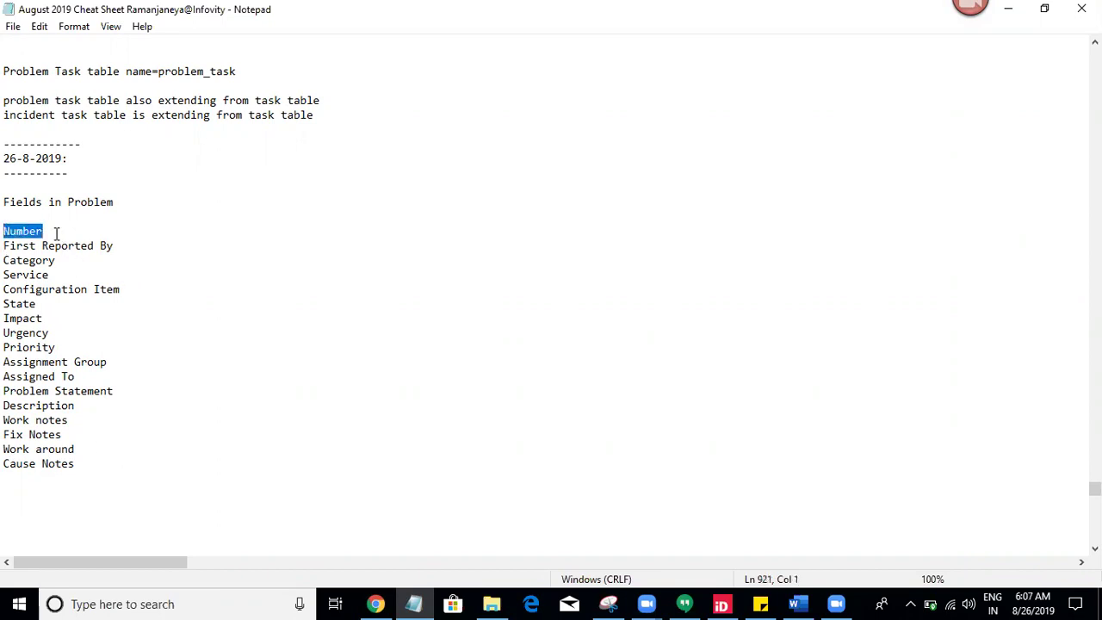
click(71, 259)
drag(71, 259, 5, 262)
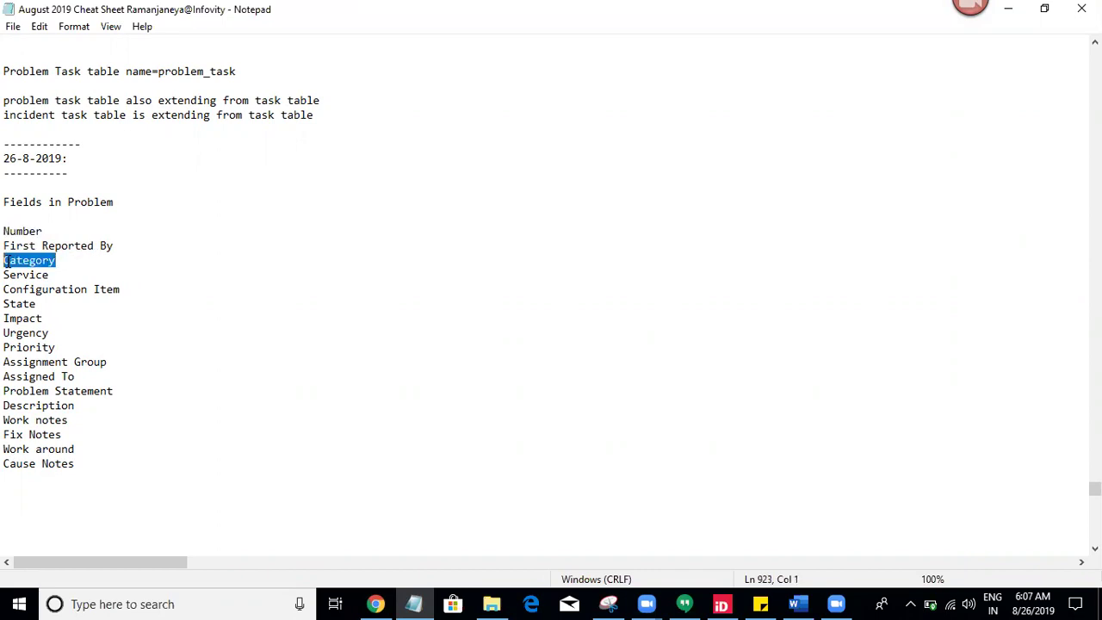
click(121, 290)
drag(120, 289, 4, 333)
click(6, 319)
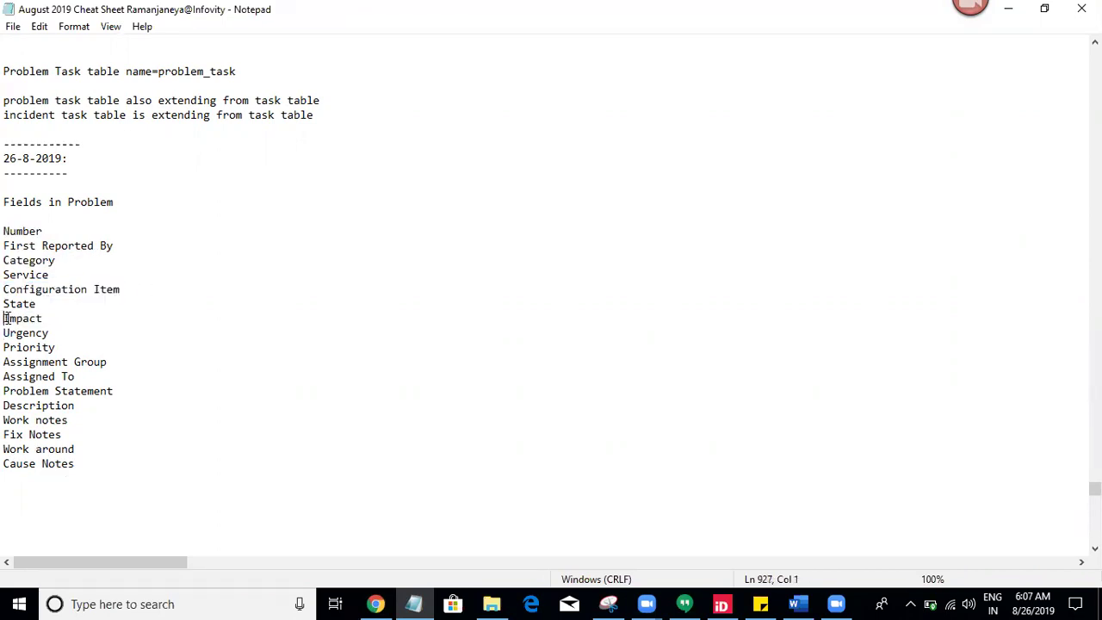
click(67, 338)
click(68, 346)
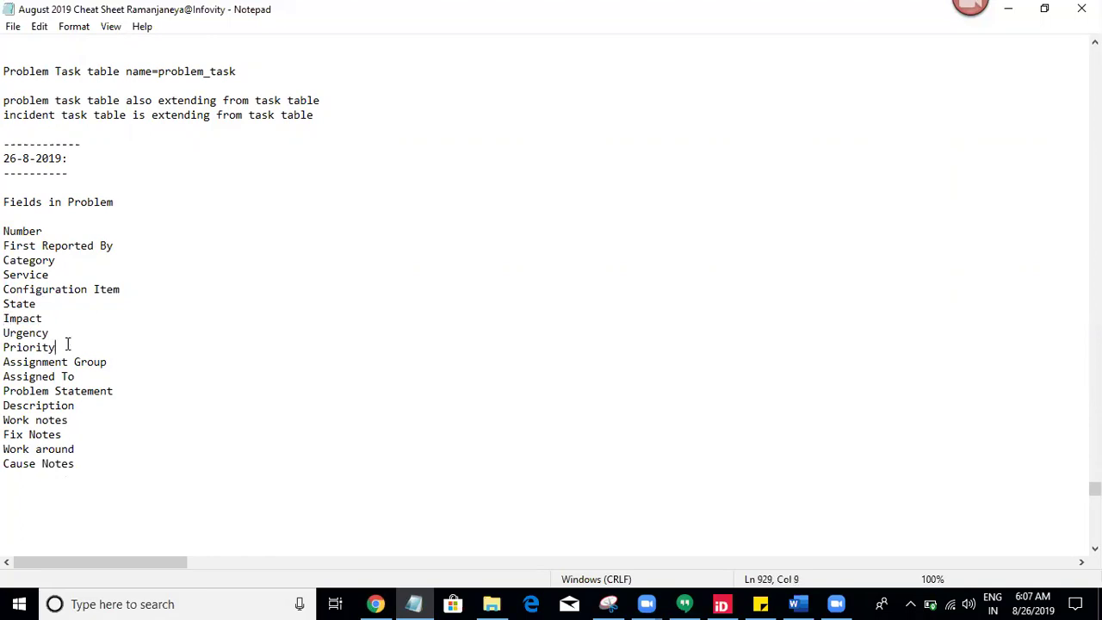
click(93, 380)
drag(117, 393, 6, 391)
click(109, 410)
click(74, 422)
drag(74, 422, 6, 304)
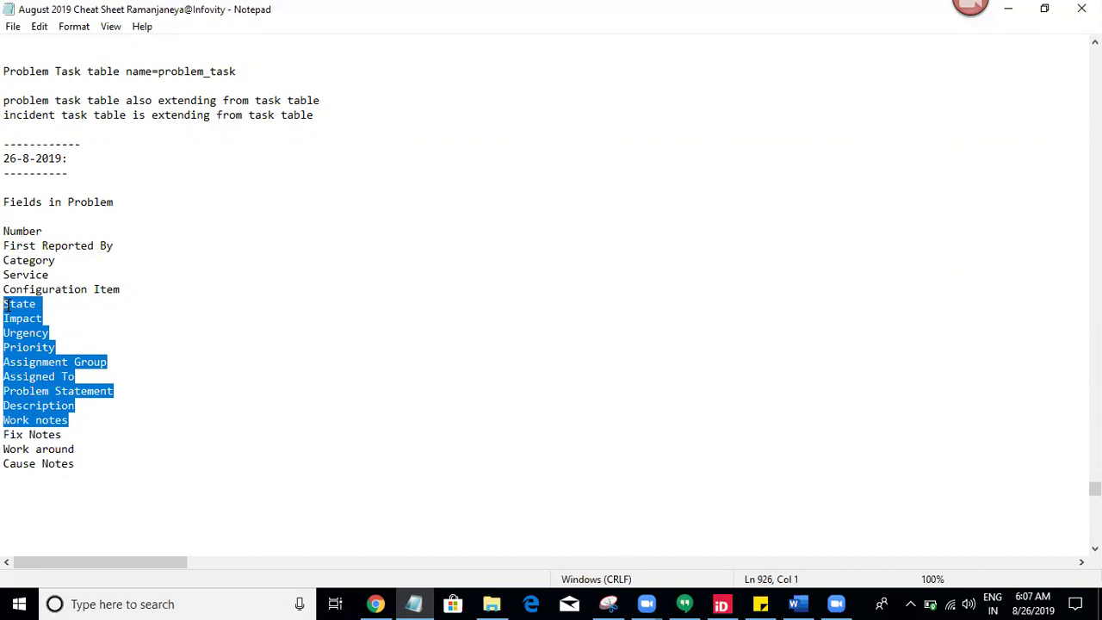
key(shift+Up)
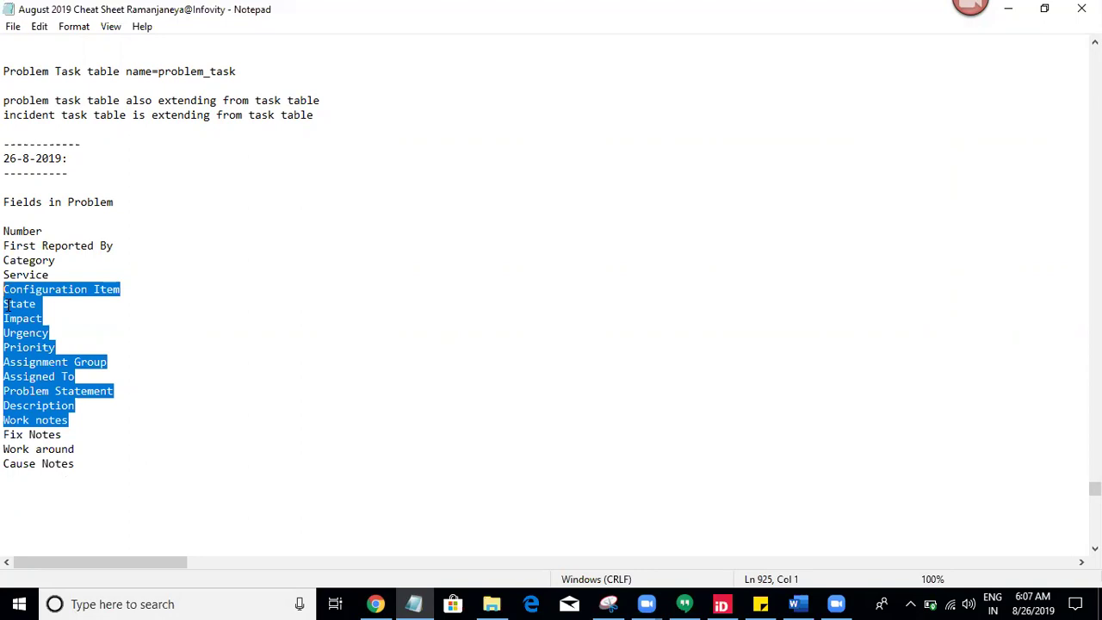
Step: Switch to the ServiceNow home page in Chrome and open a new task form in a separate tab with "task.FORM"
click(377, 603)
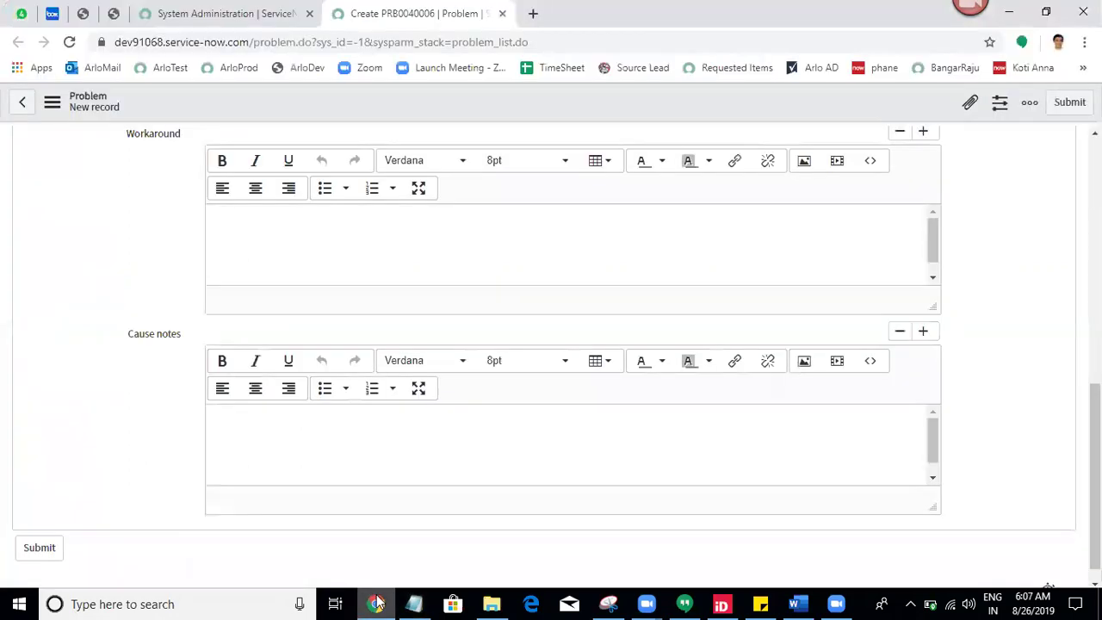
click(241, 12)
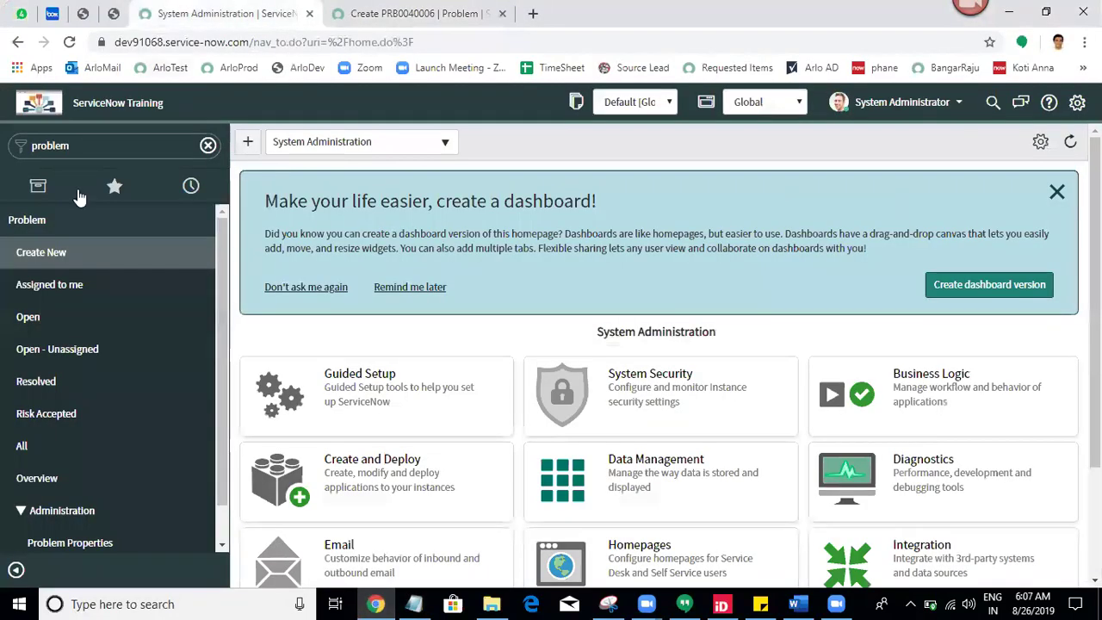
click(126, 141)
text(ta)
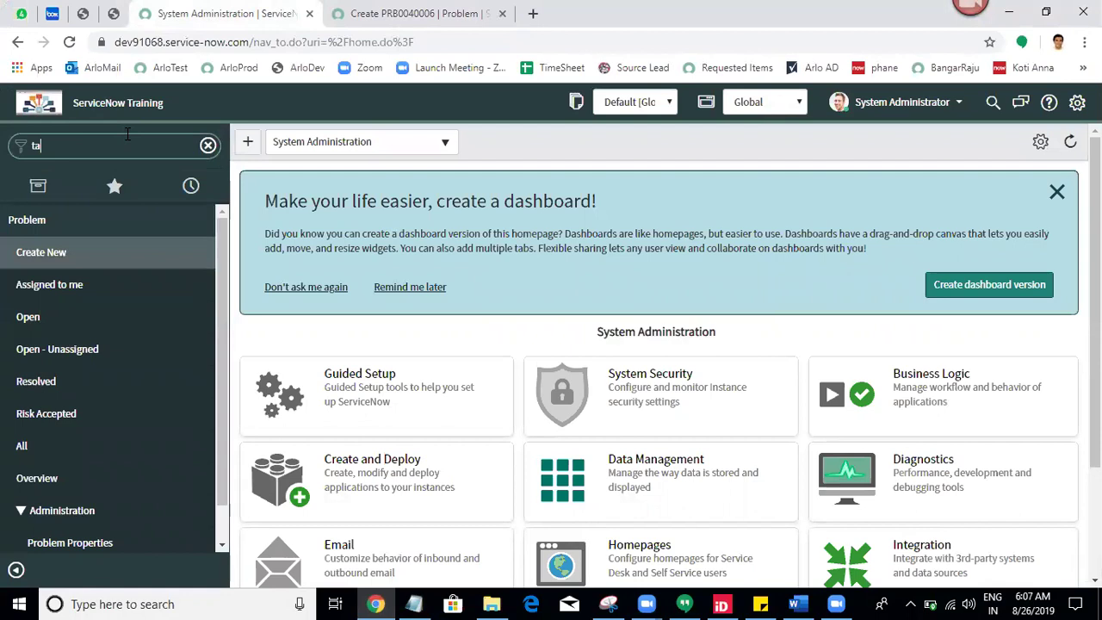
text(sk.form)
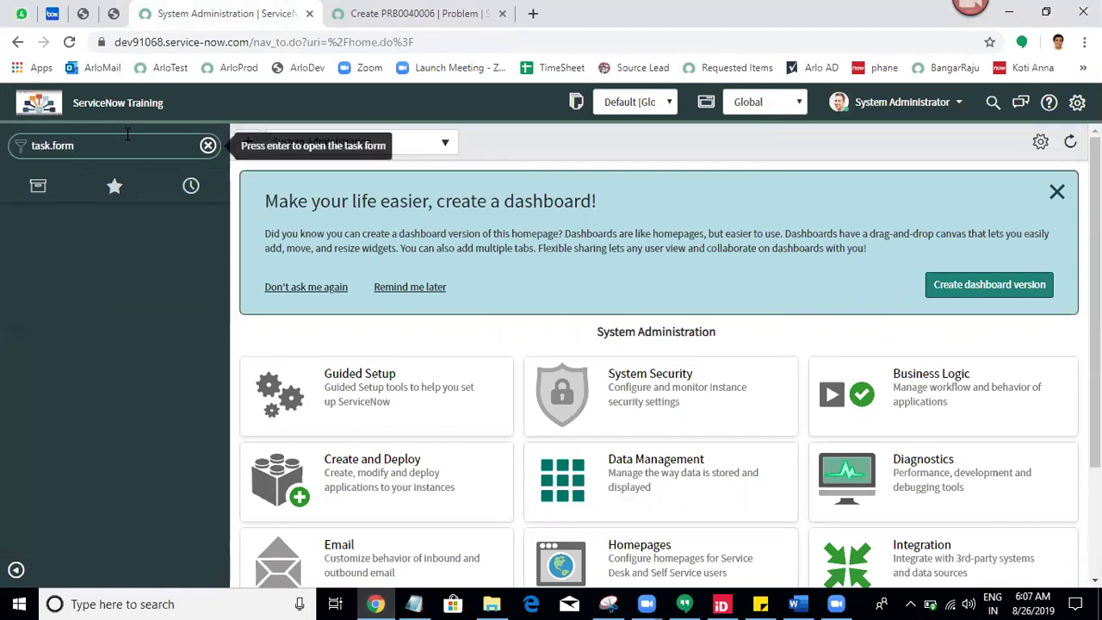
key(BackSpace)
key(BackSpace)
key(BackSpace)
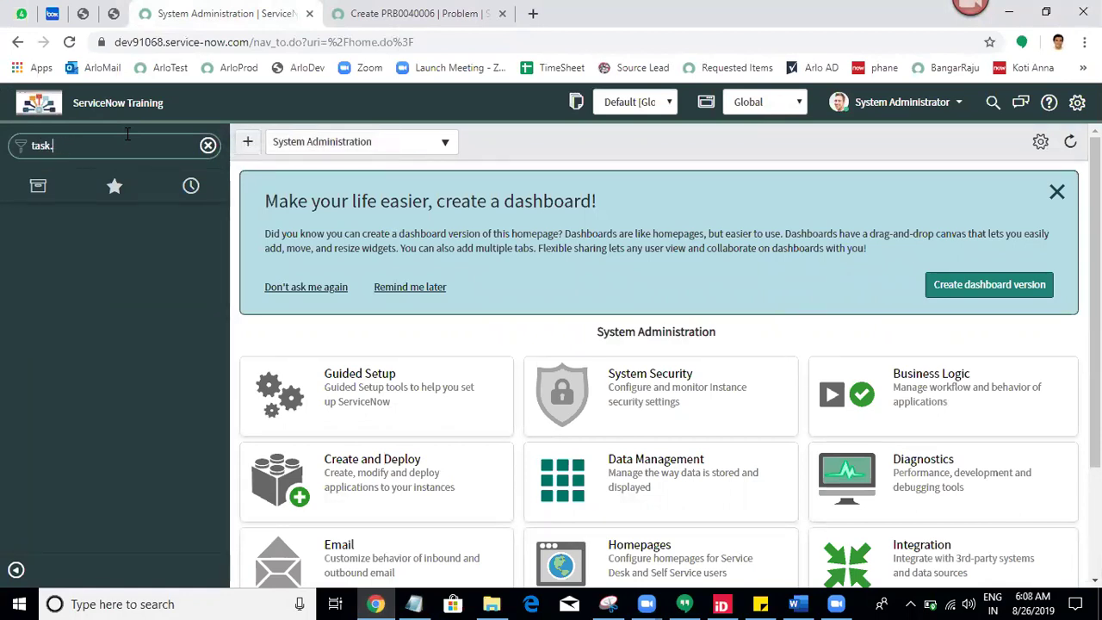
key(BackSpace)
text(FORM)
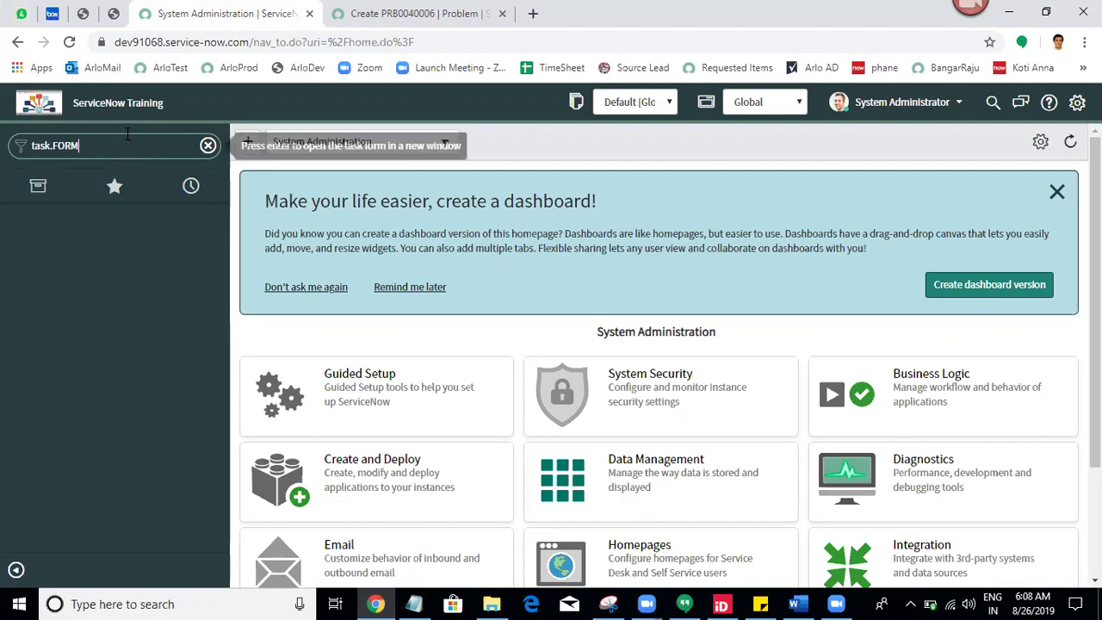
key(Return)
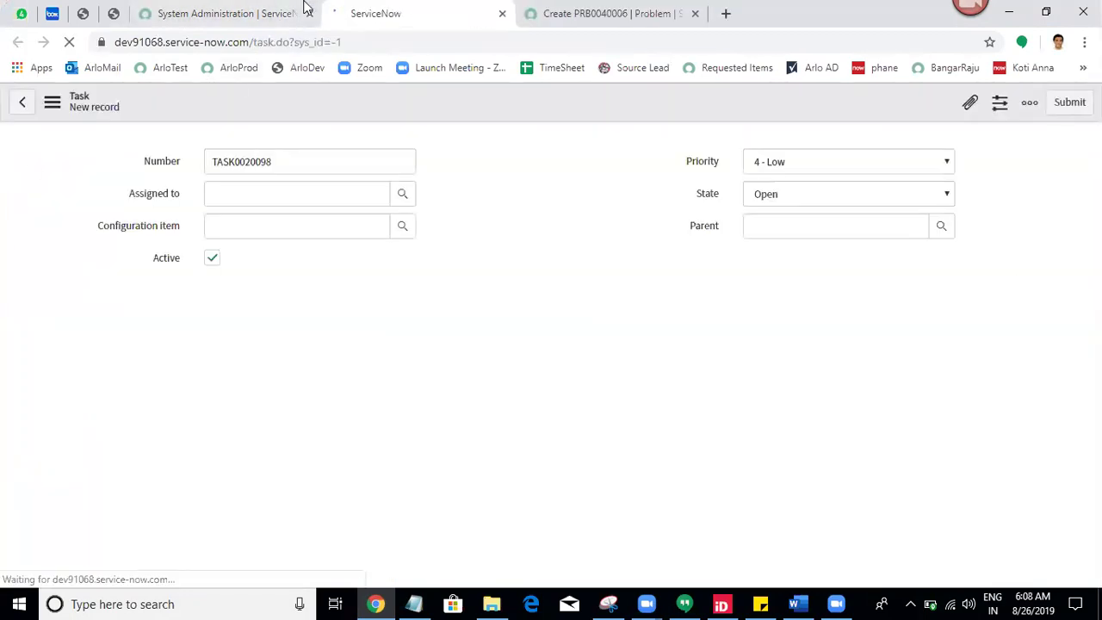
Step: Open a new incident form in a separate tab with "incident.FORM" and place the task form's tab ahead of it
click(229, 12)
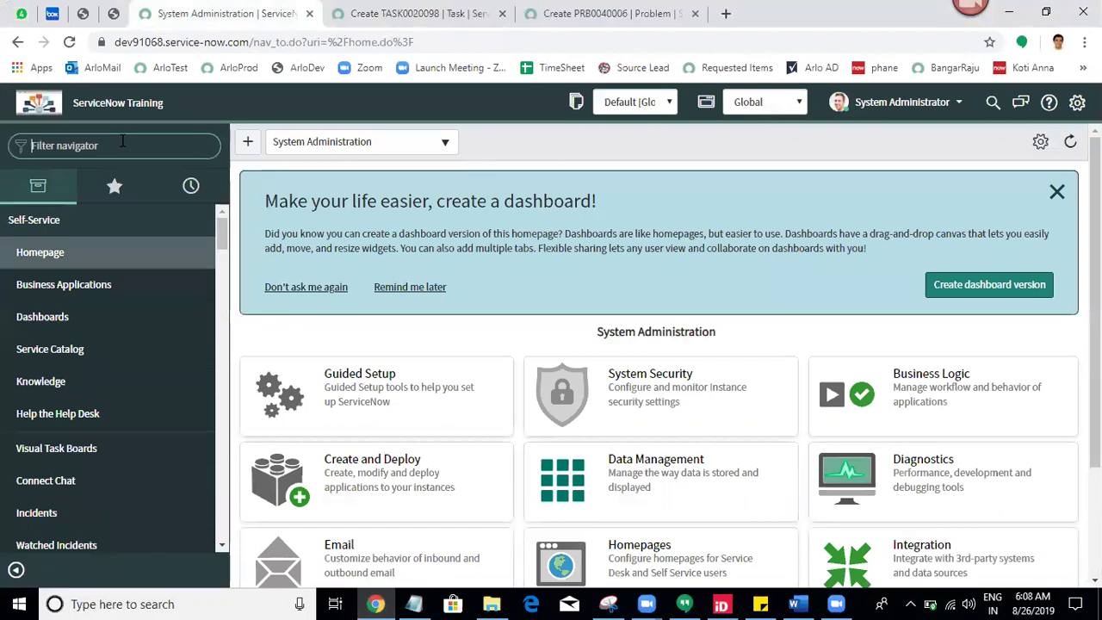
text(incident.FORM)
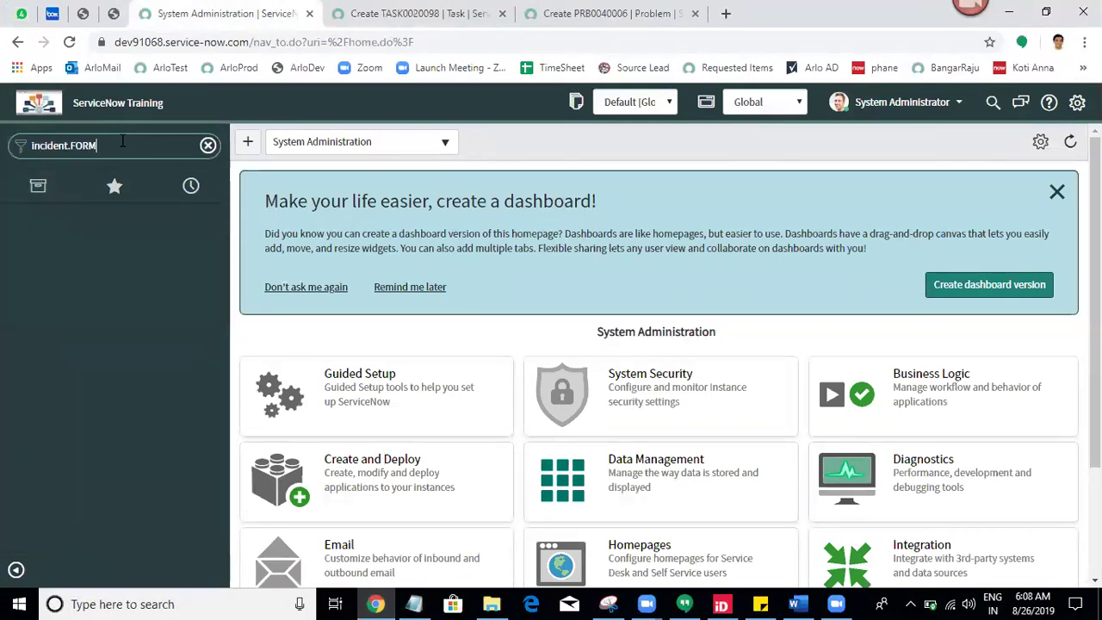
key(Return)
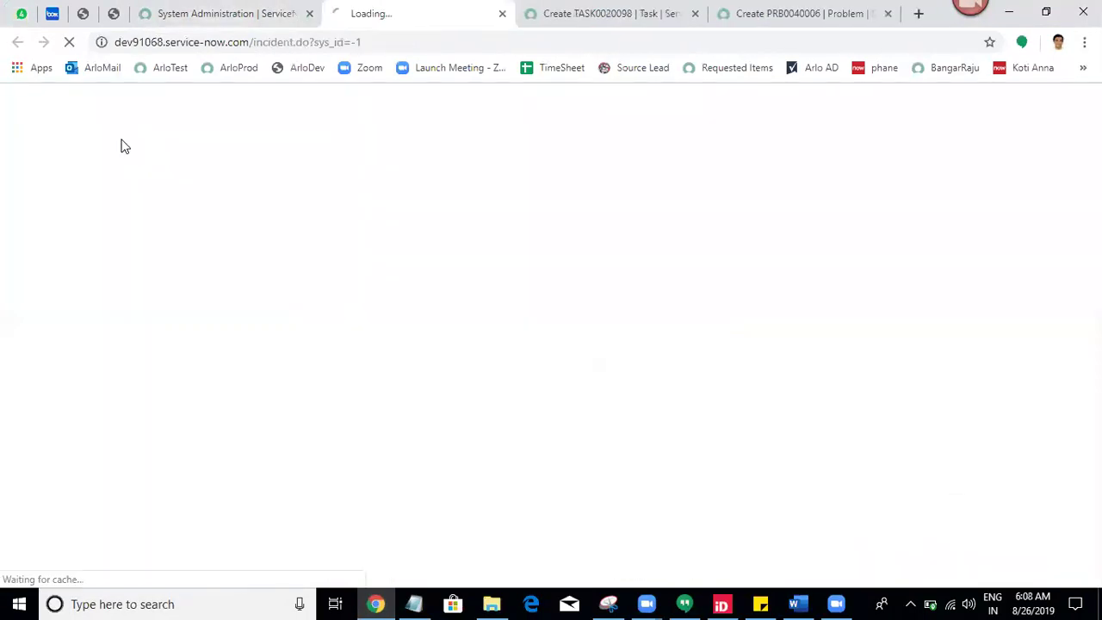
drag(556, 13, 426, 13)
Step: Look at the new Task, Incident and Problem forms one after another, starting with the Task form's Number field
click(531, 231)
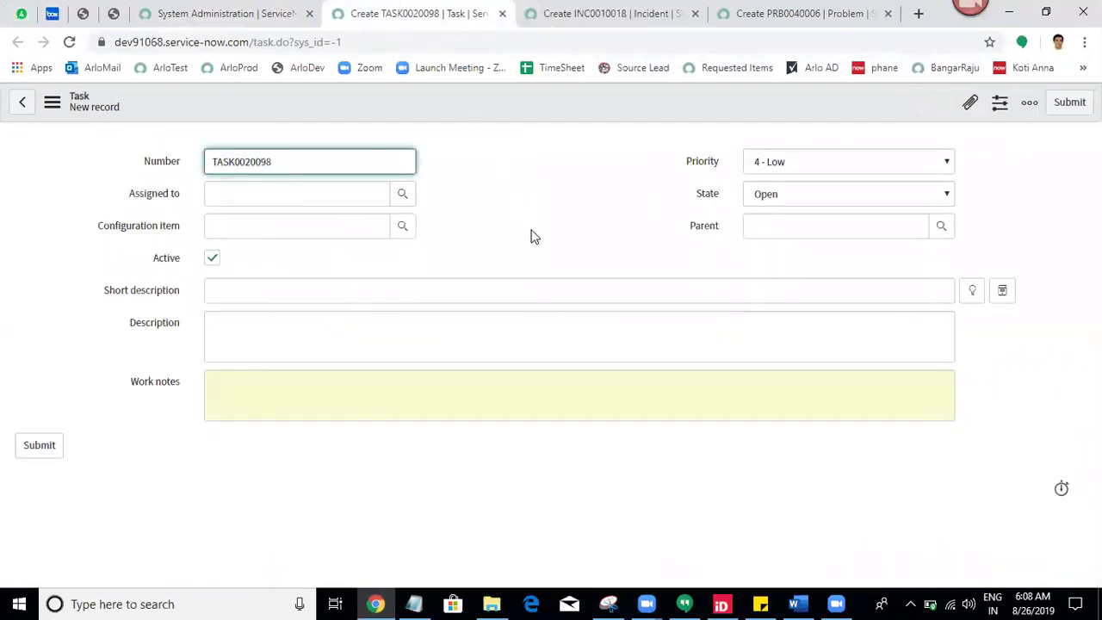
double_click(172, 167)
right_click(568, 6)
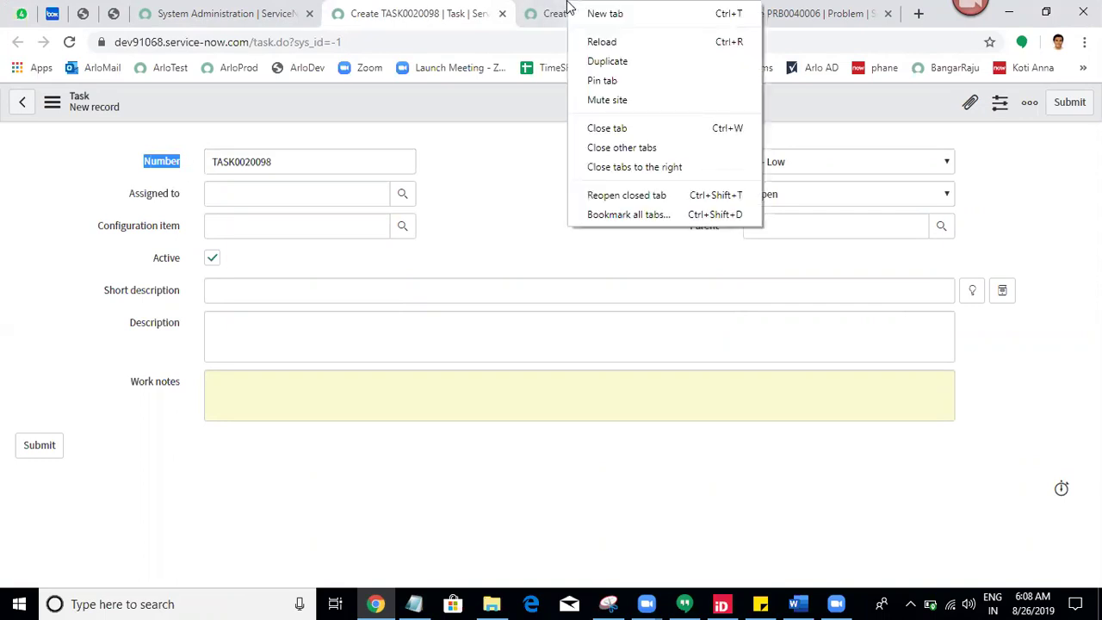
click(568, 8)
click(374, 10)
click(576, 185)
click(596, 9)
click(827, 10)
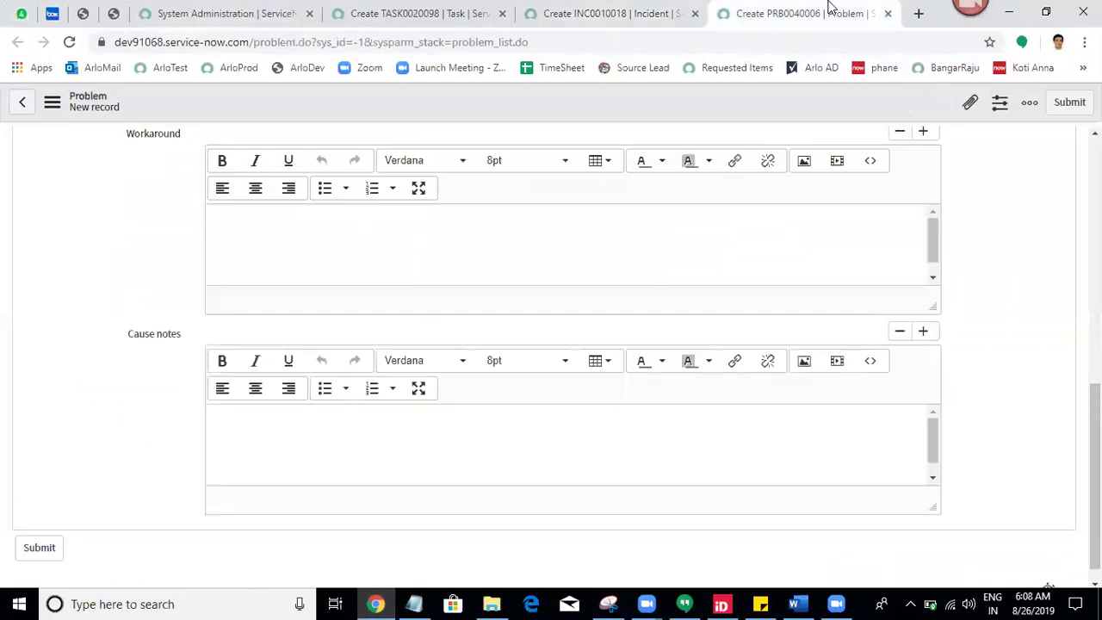
Step: Return to the Task form and review its field labels, including Assigned to, Configuration item, Short description, Work notes and Priority
click(435, 8)
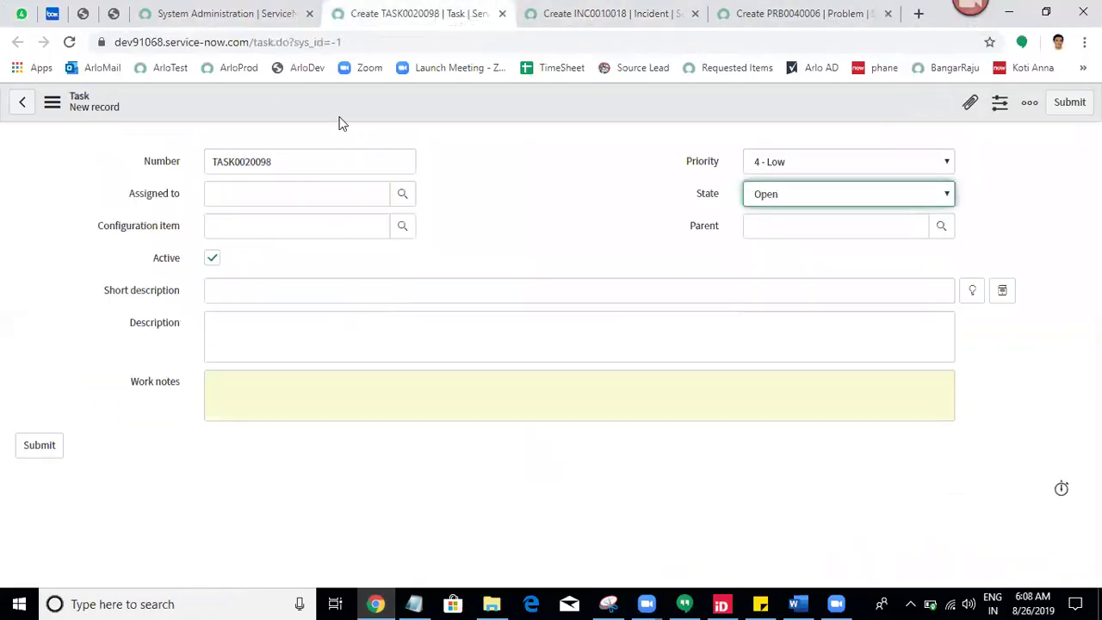
drag(113, 188, 175, 207)
drag(92, 244, 222, 247)
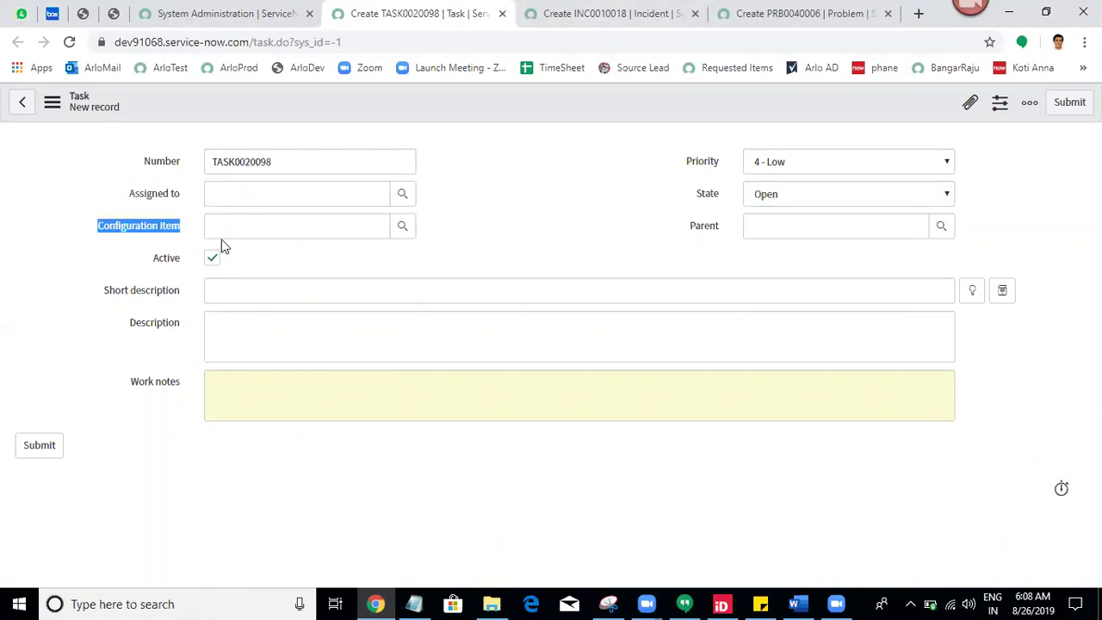
drag(94, 297, 214, 310)
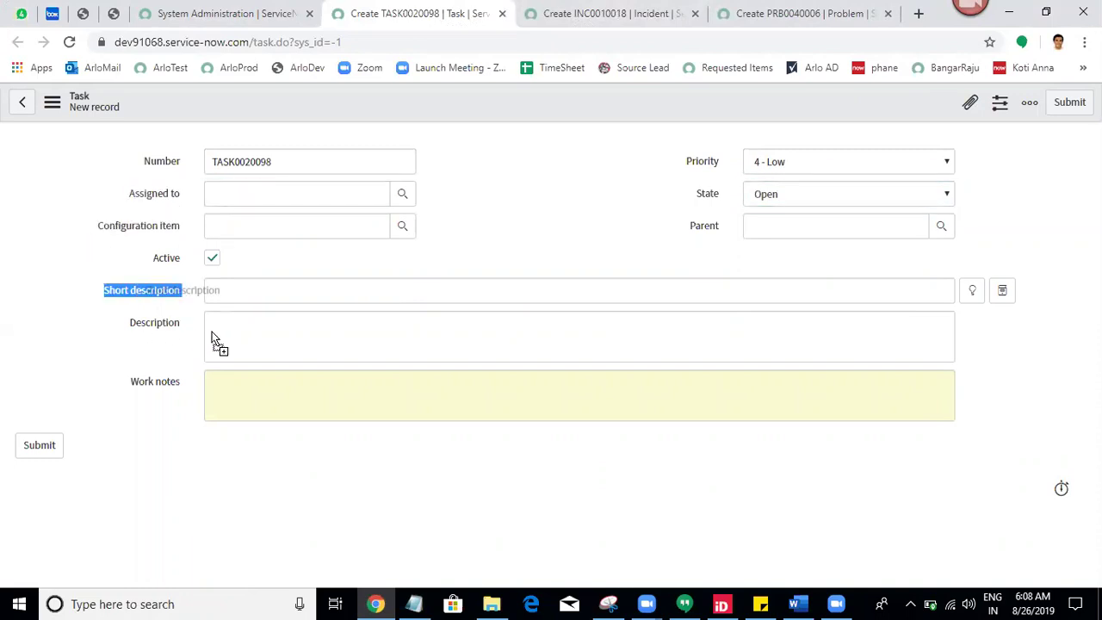
drag(111, 402, 225, 386)
click(708, 169)
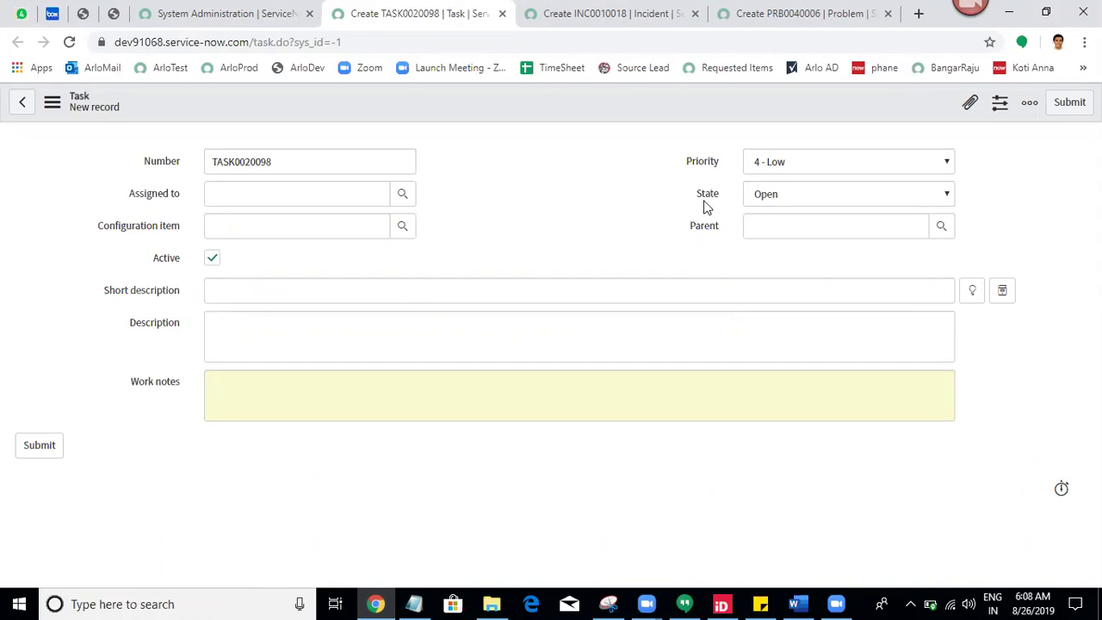
Step: Open the Task form's layout configuration and add Assignment group to the selected fields
right_click(546, 110)
mouse_move(579, 148)
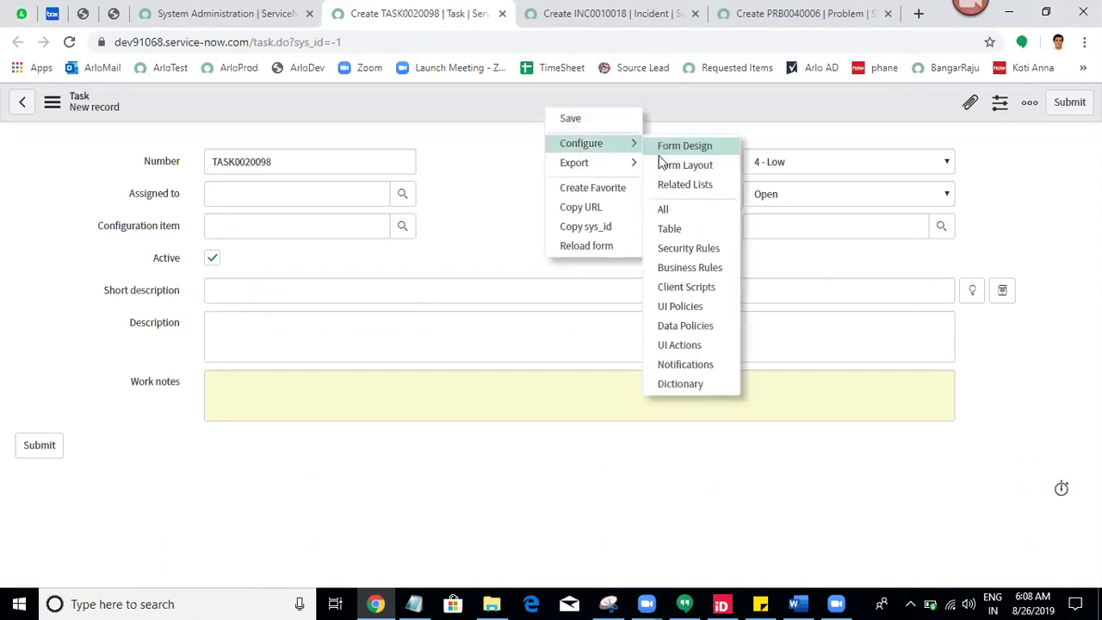
click(668, 165)
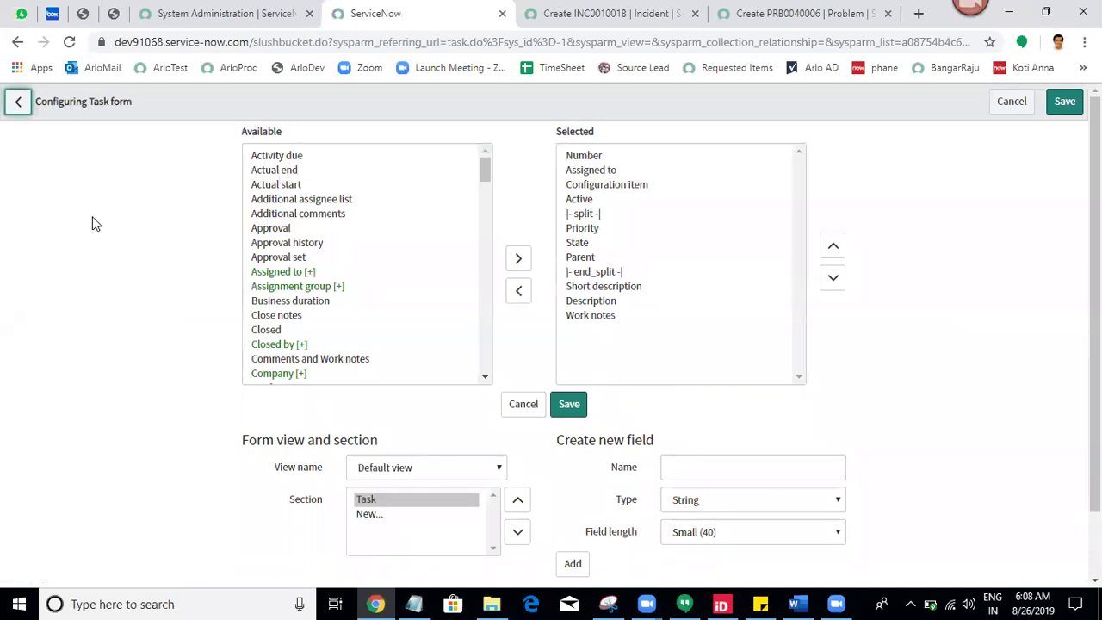
click(323, 162)
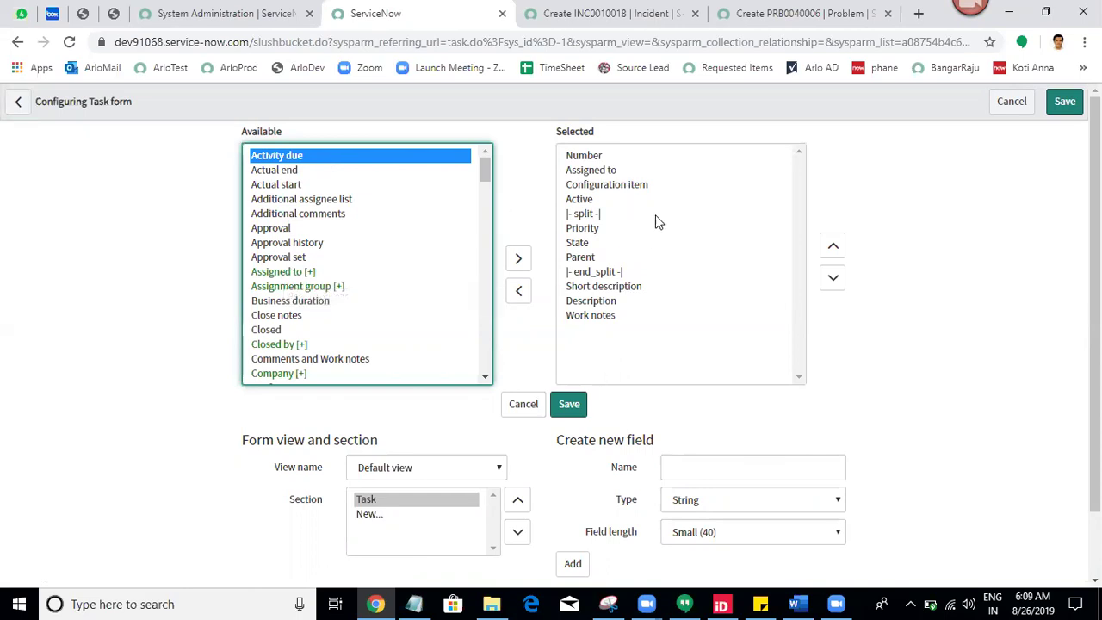
double_click(302, 289)
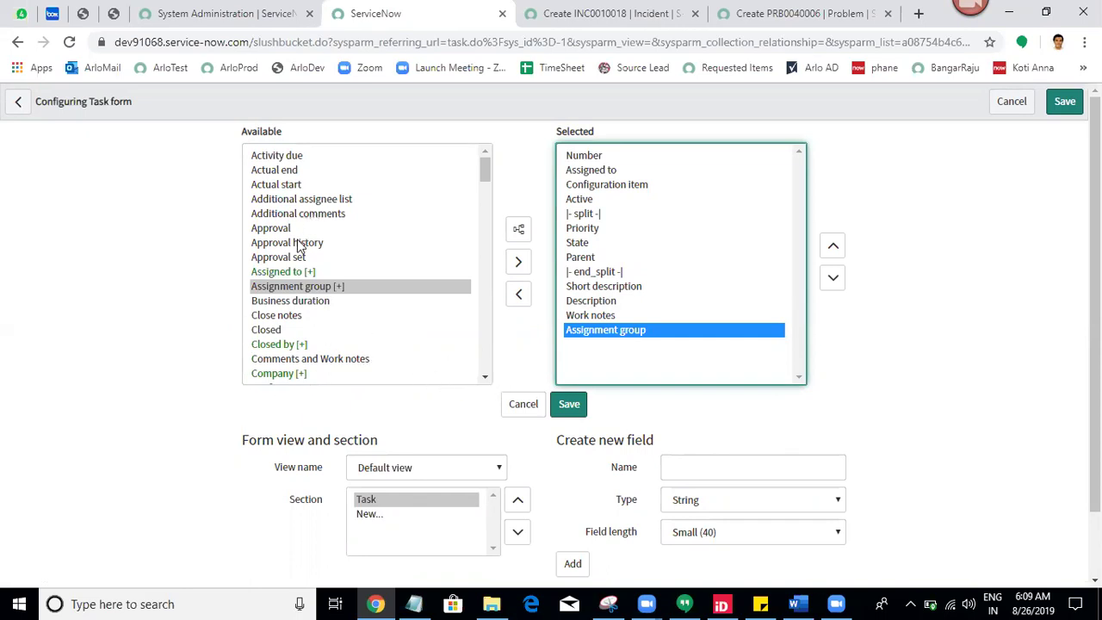
Step: Examine the available Task fields and related lists, including the Closed and Closed by entries
click(311, 334)
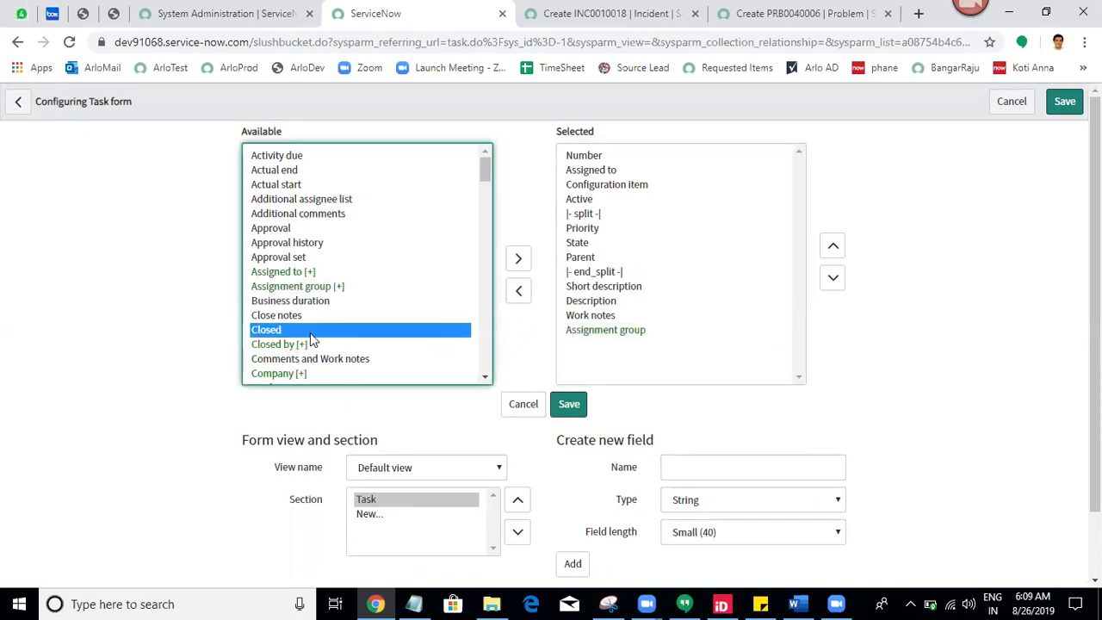
click(267, 300)
click(267, 310)
key(Down)
key(Down)
key(Down)
key(Down)
key(Down)
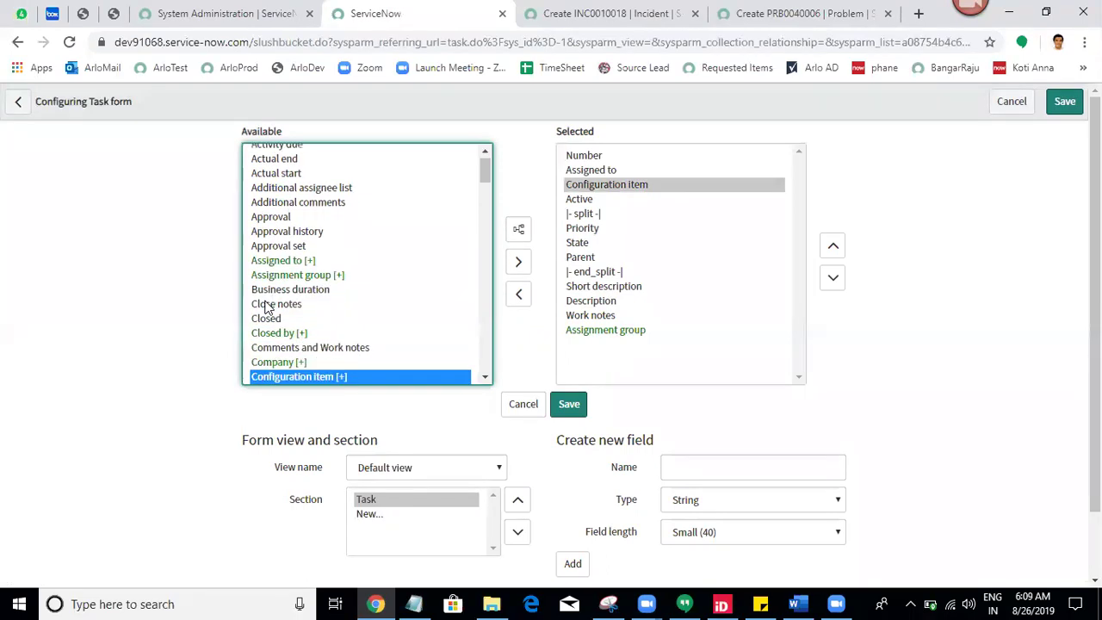
key(Down)
key(Down)
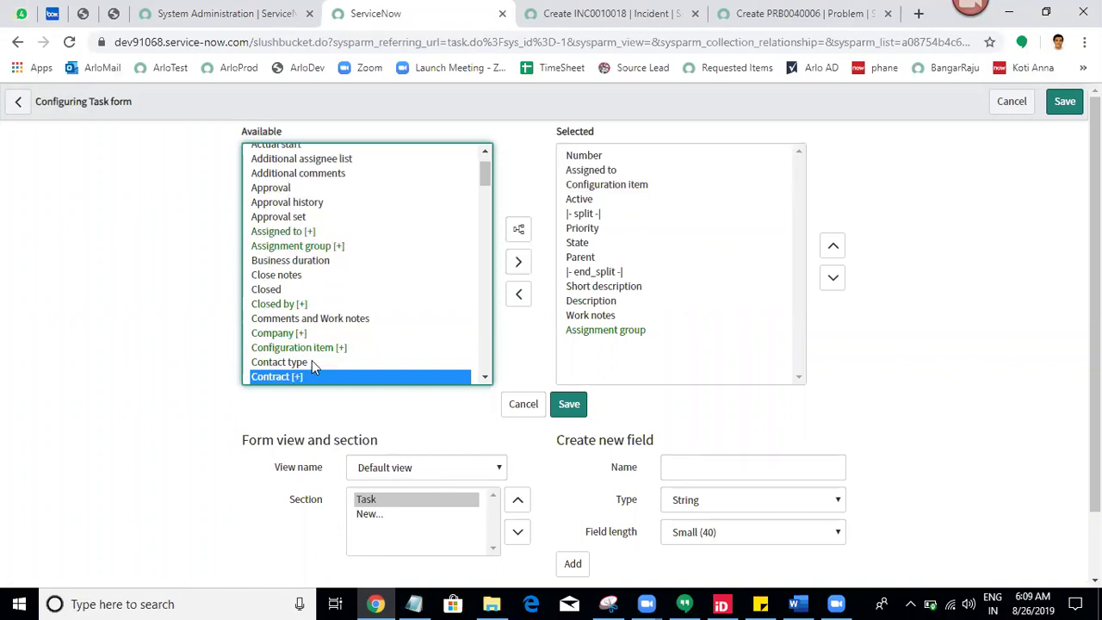
key(Down)
key(Down)
key(Down)
key(Down)
key(Down)
key(Down)
key(Down)
key(Down)
key(Down)
key(Down)
key(Down)
key(Down)
key(Down)
key(Down)
key(Down)
key(Down)
key(Down)
key(Down)
key(Down)
key(Down)
key(Down)
key(Down)
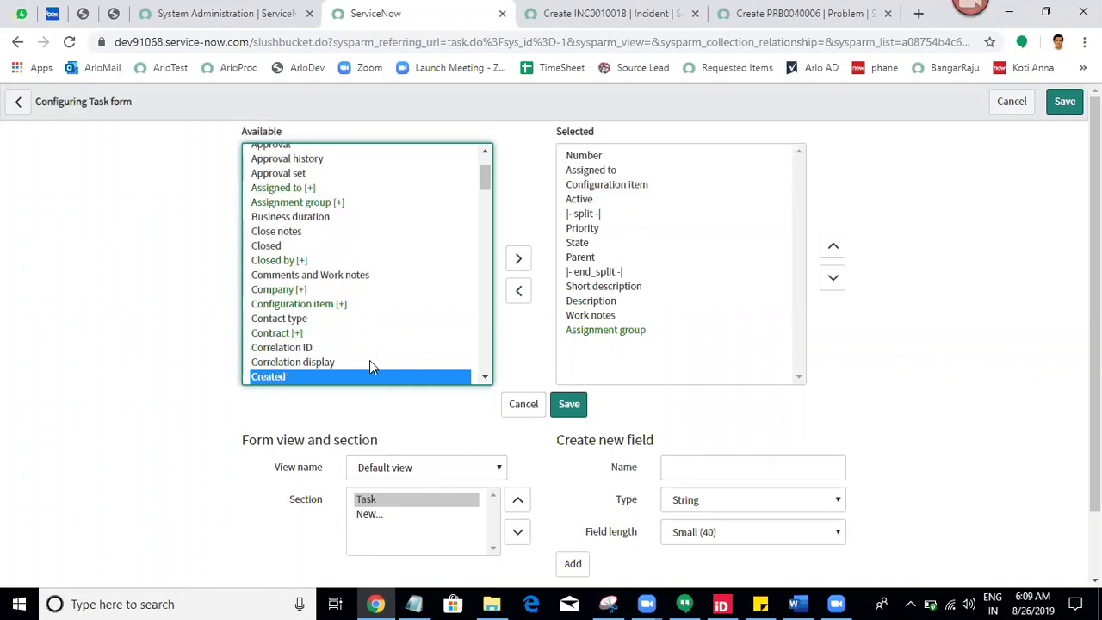
key(Down)
key(Down)
key(Down)
key(Down)
key(Down)
key(Down)
key(Down)
key(Down)
key(Down)
key(Down)
key(Down)
key(Down)
key(Down)
key(Down)
key(Down)
key(Down)
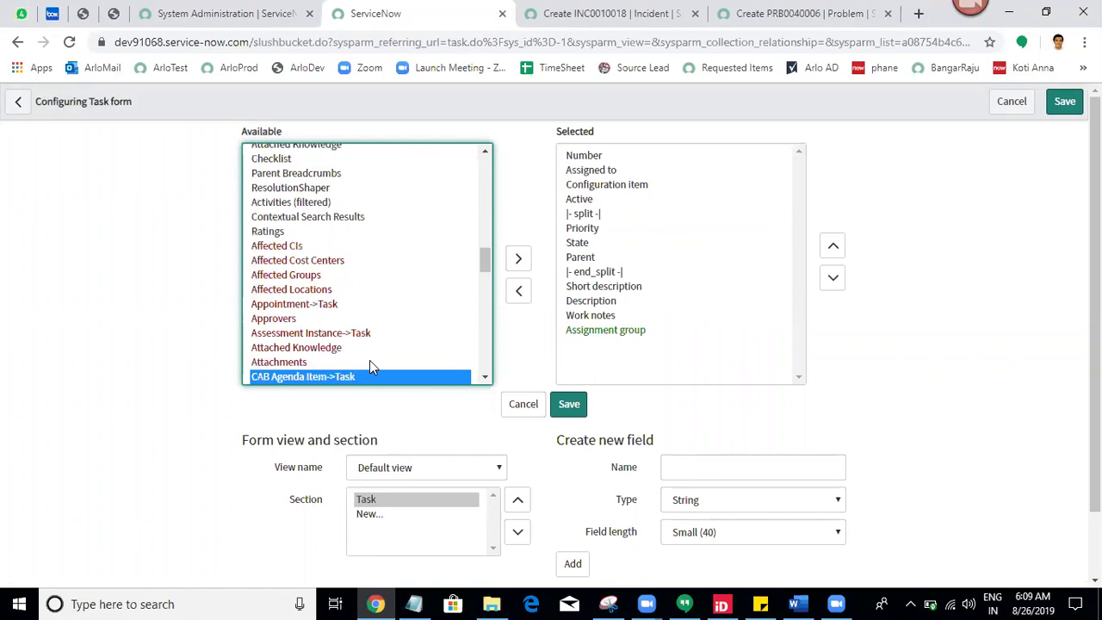
key(Down)
key(Down)
key(Down)
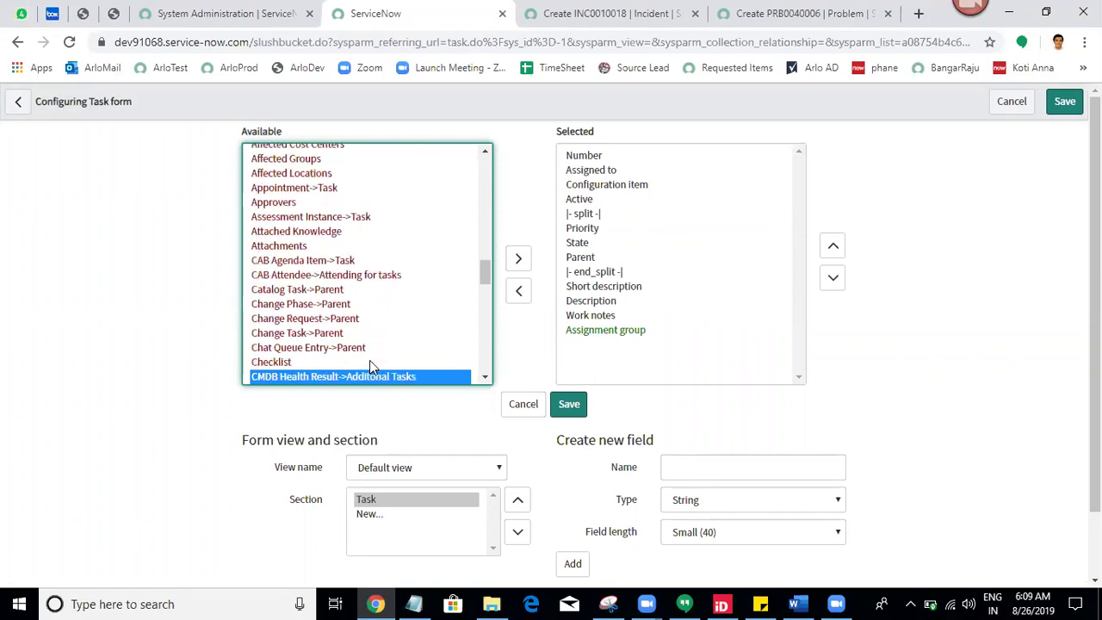
text(closed)
key(Down)
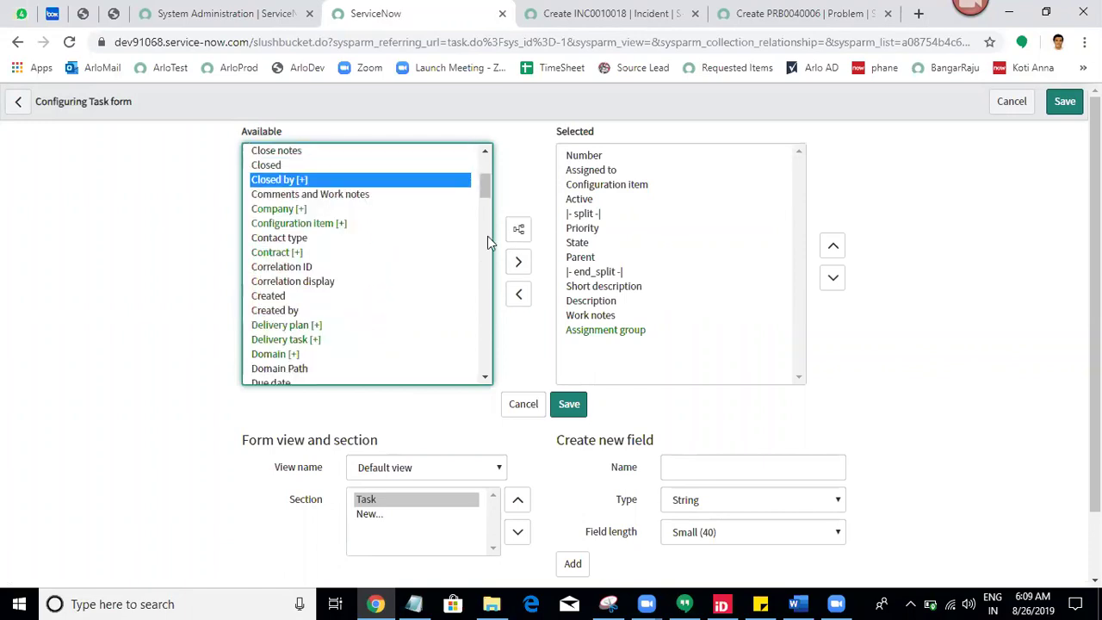
drag(486, 184, 508, 228)
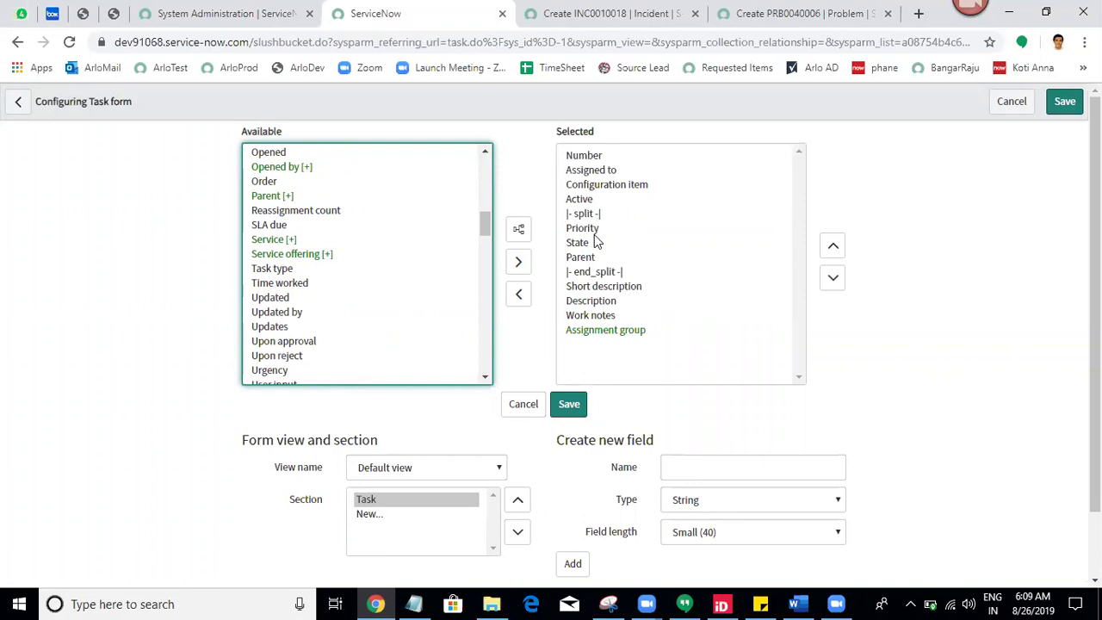
Step: Find Impact among the available Task fields and add it to the selected fields
click(289, 301)
text(imp)
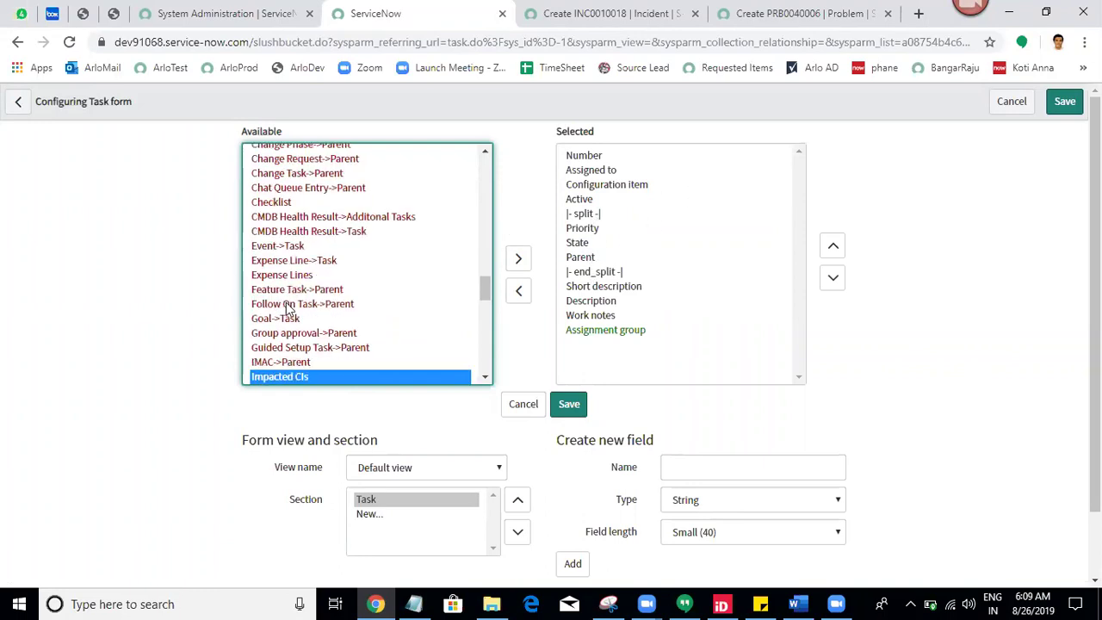
key(Down)
key(Down)
key(Down)
key(Down)
key(Up)
key(Up)
key(Up)
key(Up)
key(Up)
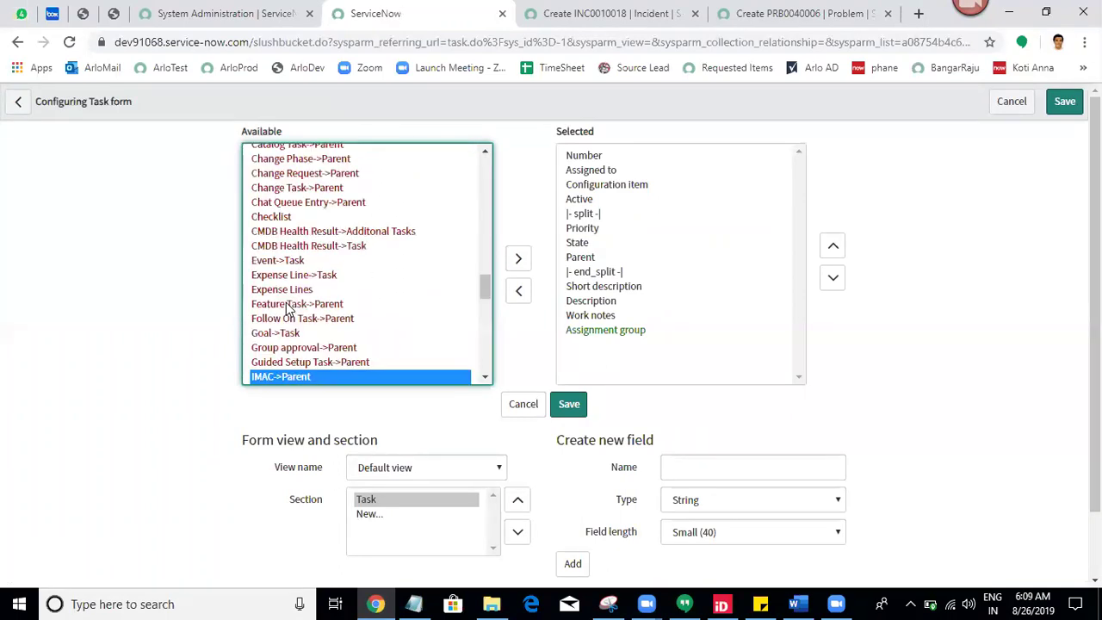
key(Down)
key(Down)
key(Down)
key(Down)
key(Down)
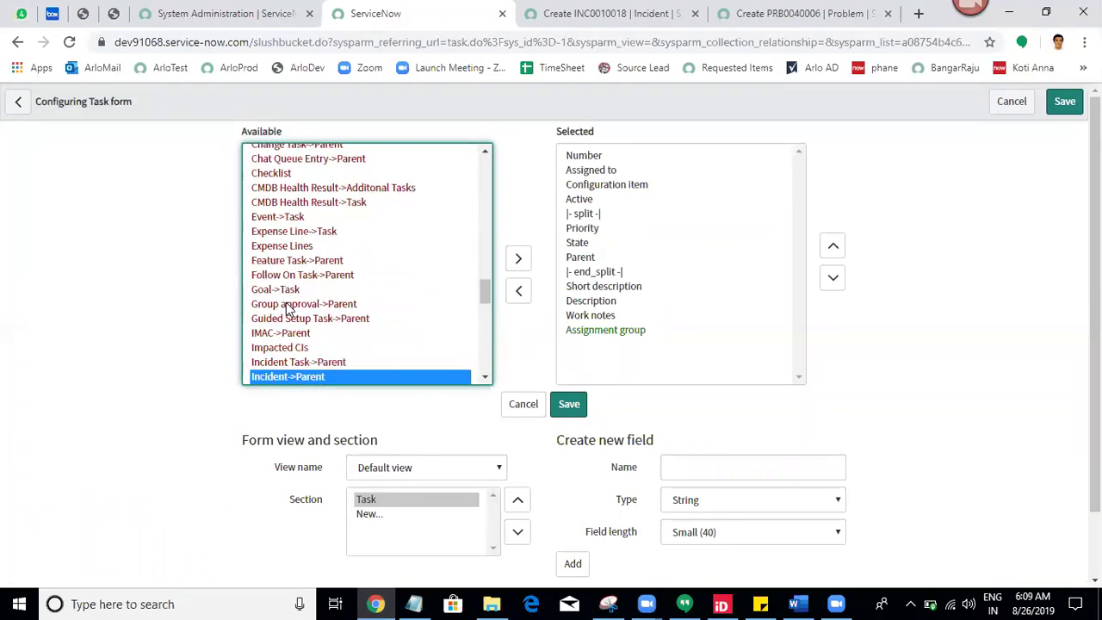
text(i)
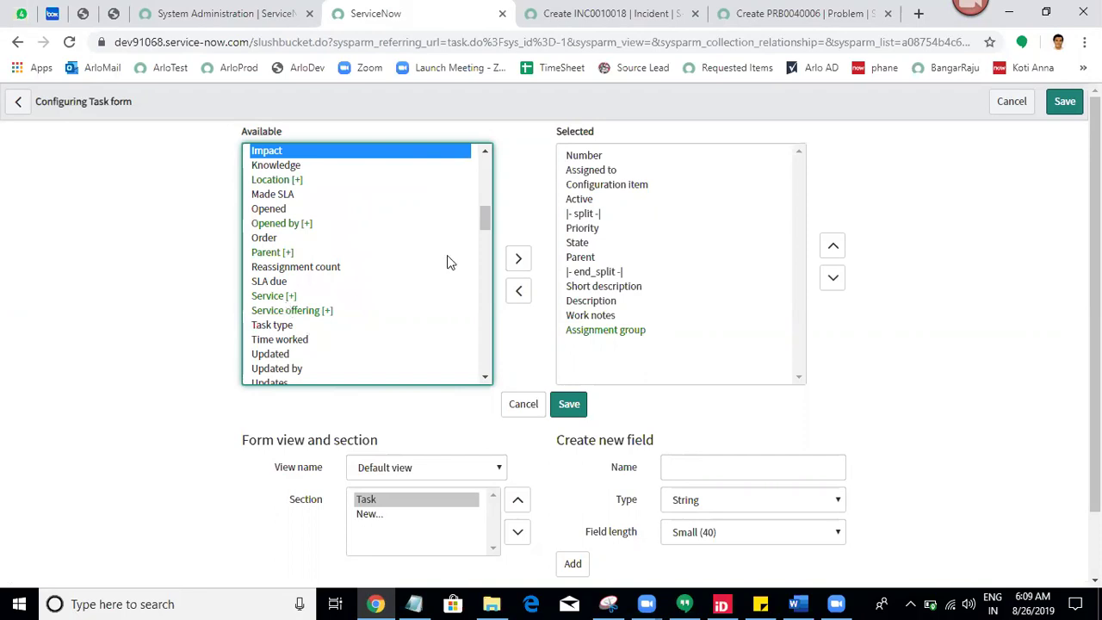
click(519, 260)
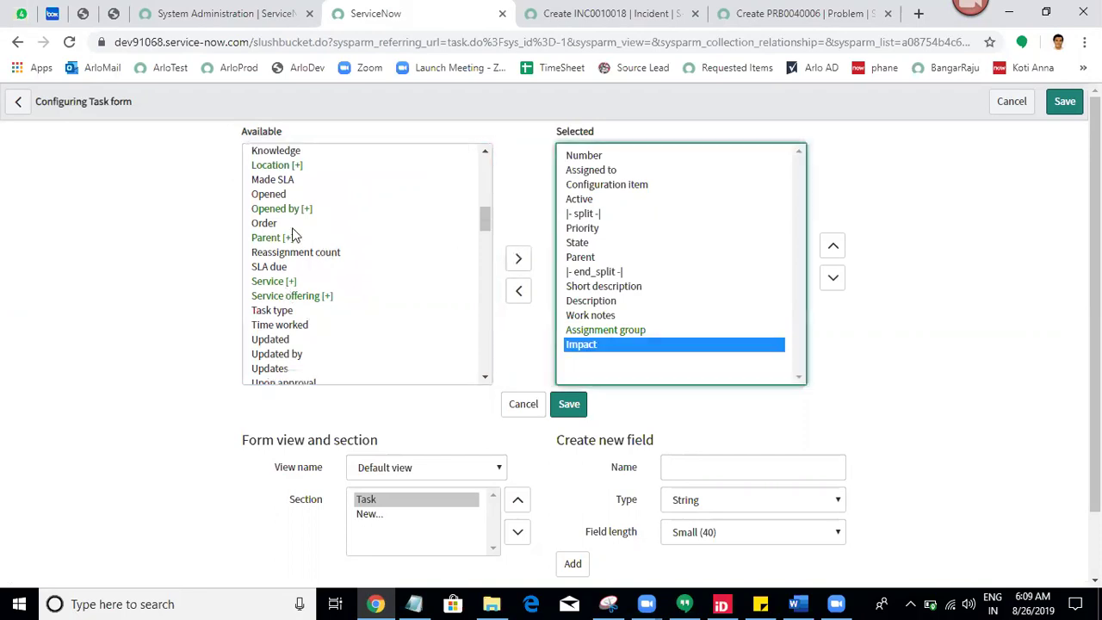
Step: Find Urgency among the available Task fields and add it to the selected fields
click(267, 239)
key(u)
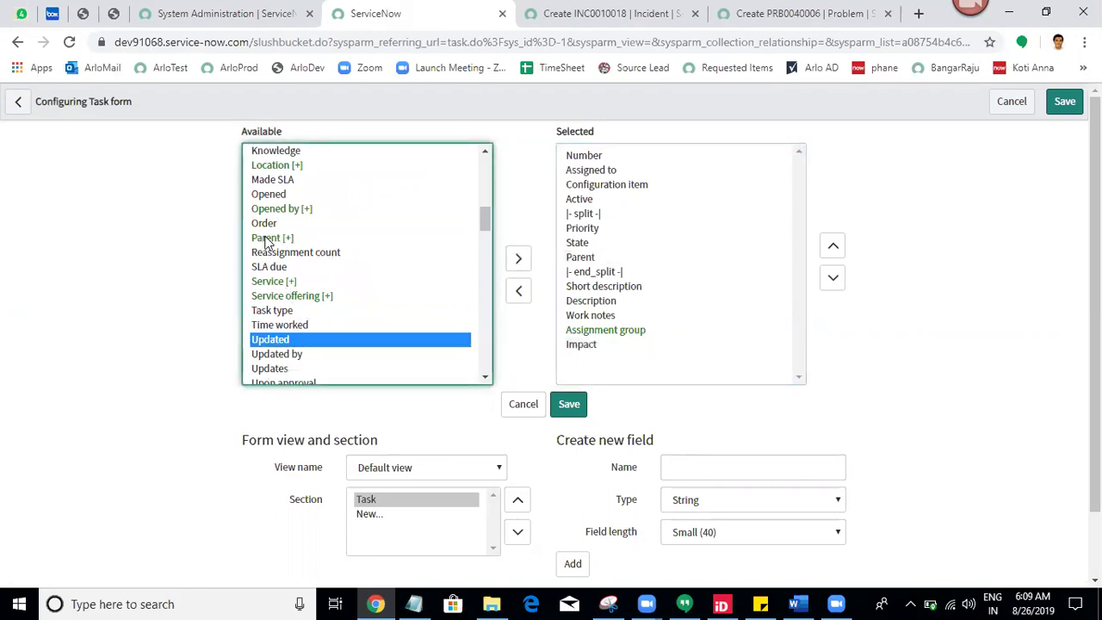
key(u)
key(u)
key(u)
key(u)
key(u)
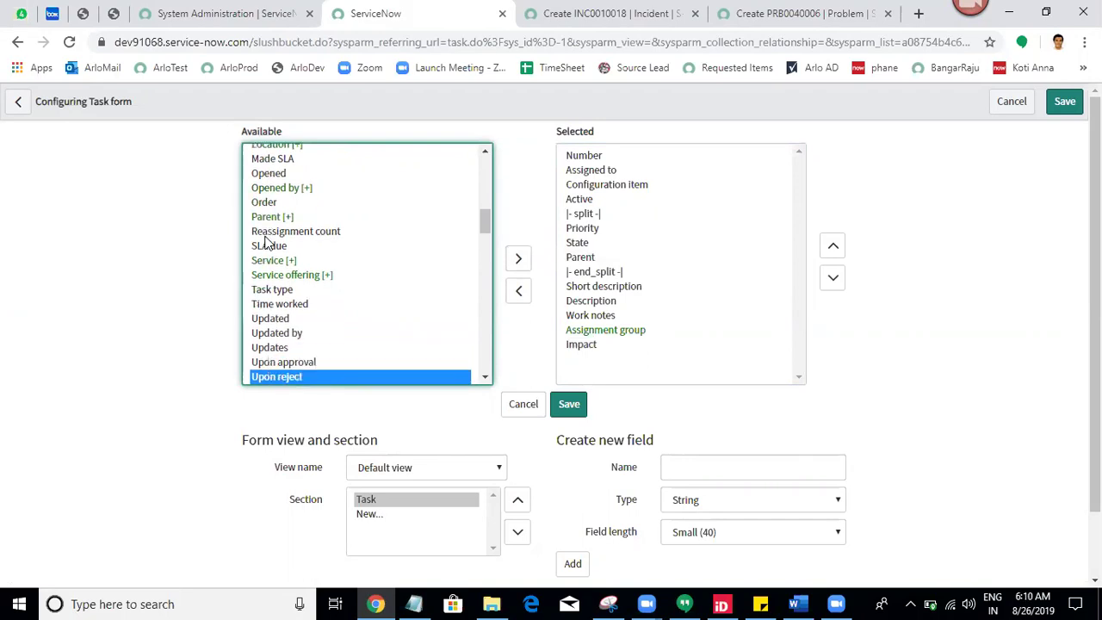
click(518, 258)
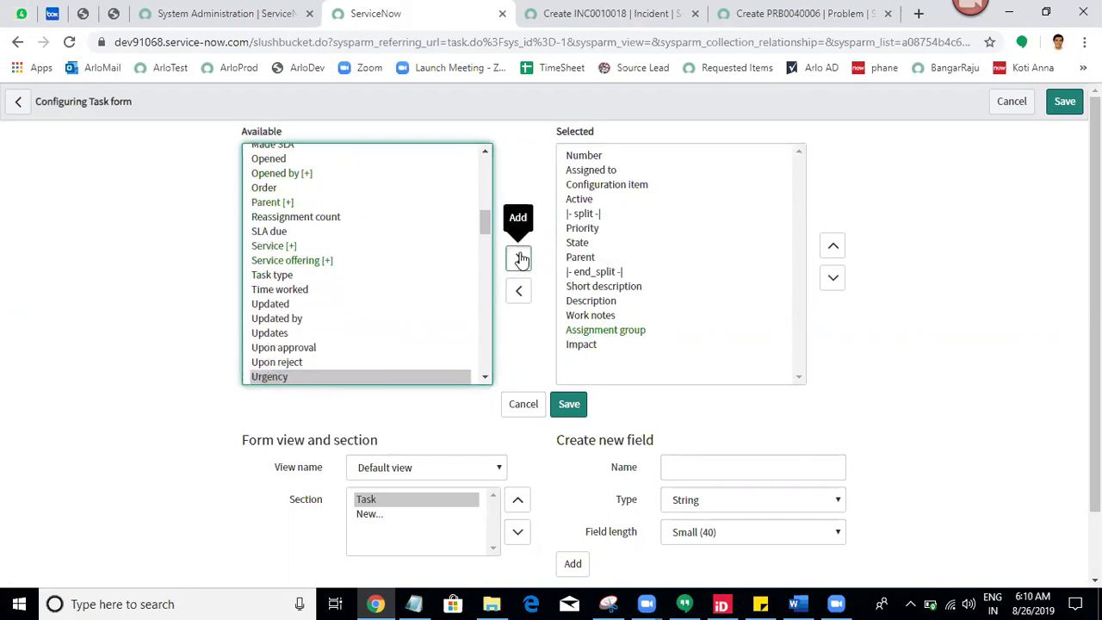
Step: Look through the available Task fields and related lists whose names start with "S"
click(308, 339)
key(s)
key(s)
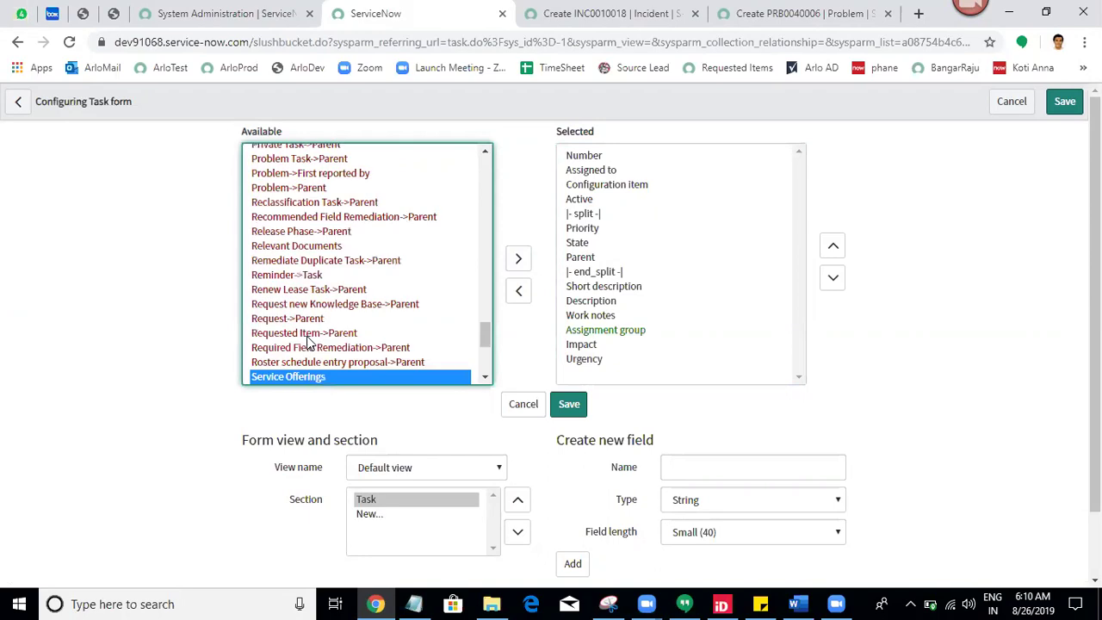
key(s)
key(s)
key(s)
key(s)
key(s)
key(s)
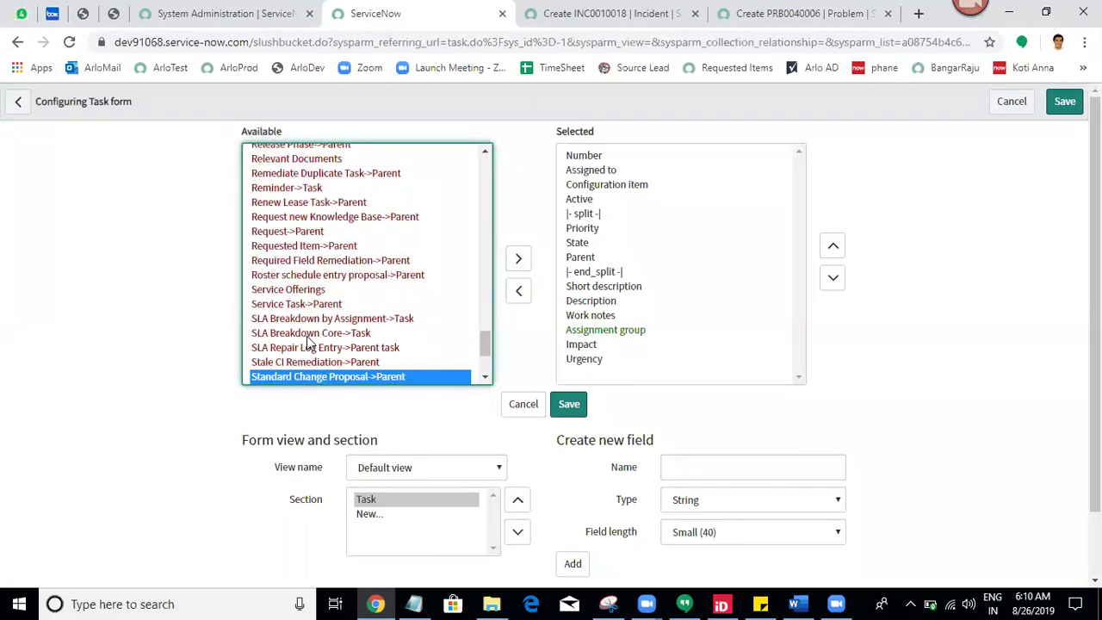
key(s)
key(s)
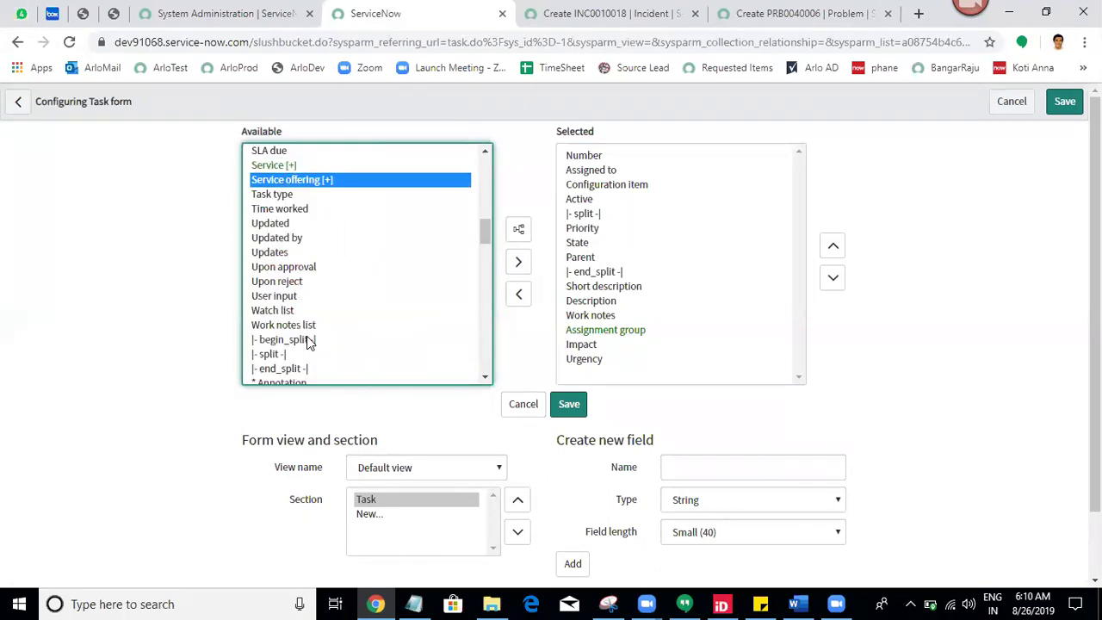
key(s)
key(s)
key(s)
key(s)
key(s)
key(s)
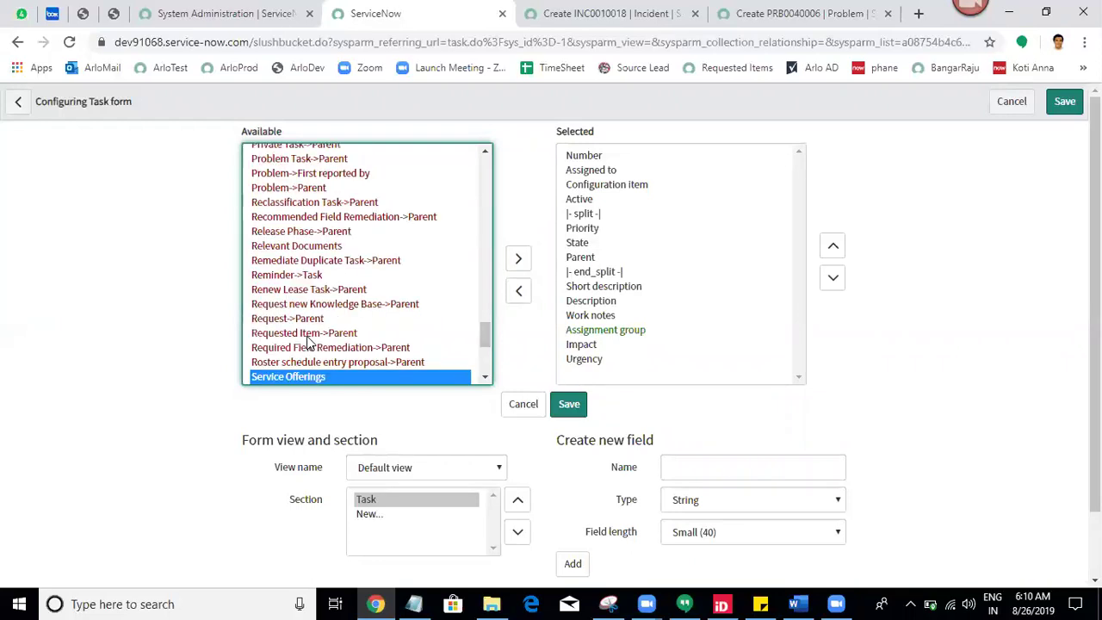
key(s)
key(s)
key(s)
key(s)
key(s)
key(s)
key(s)
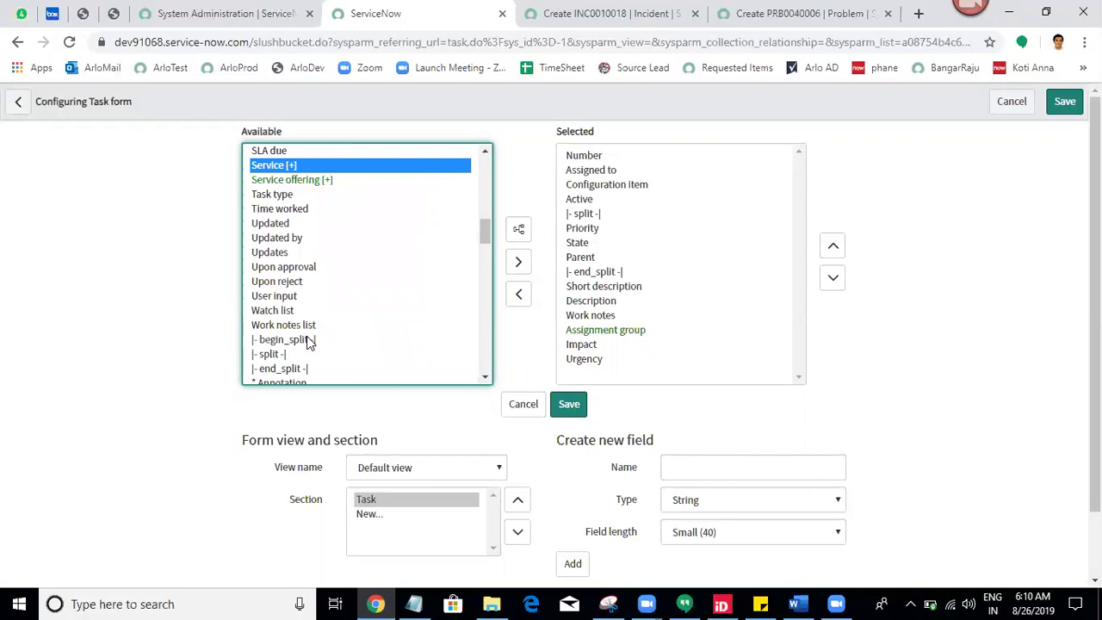
Step: Save the Task form layout and review the form with its Assignment group, Impact and Urgency fields
click(564, 404)
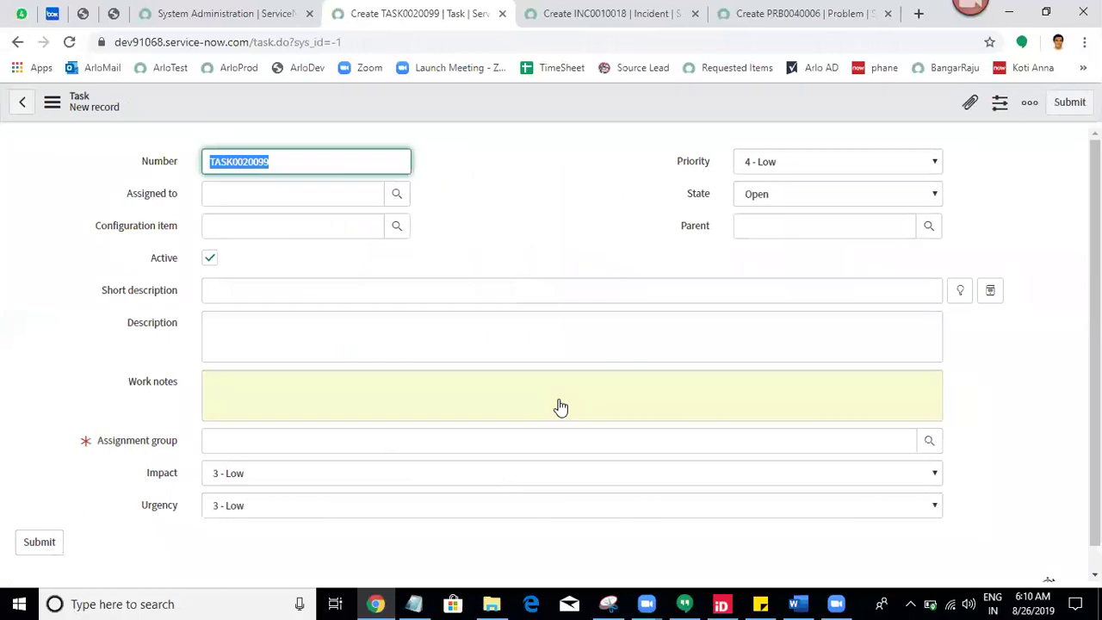
click(652, 221)
scroll(365, 479, down, 1)
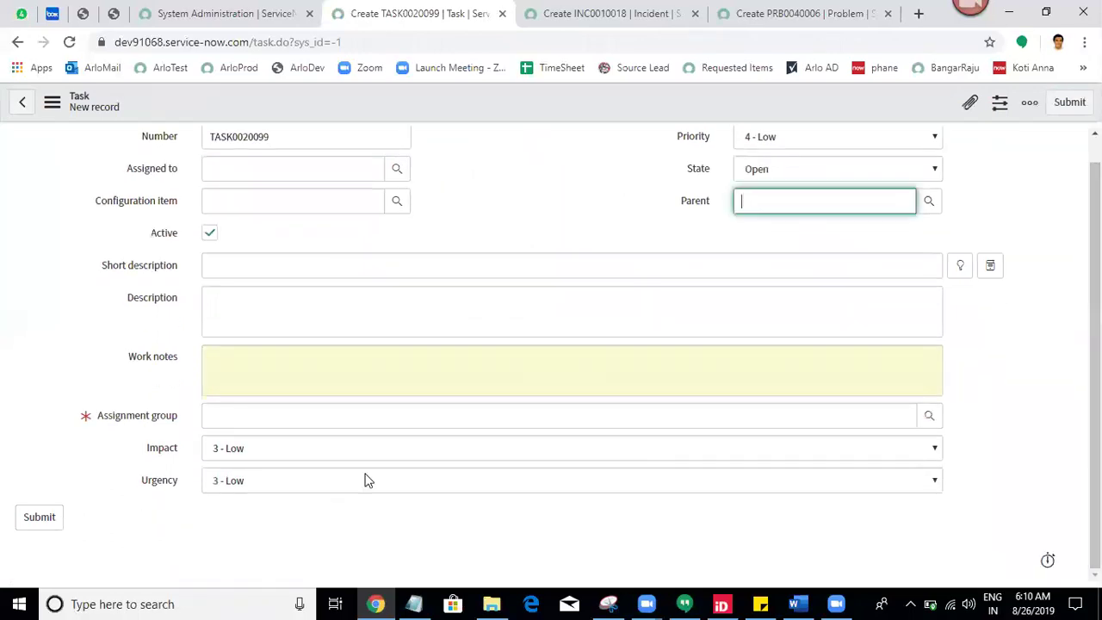
scroll(113, 410, up, 1)
click(542, 239)
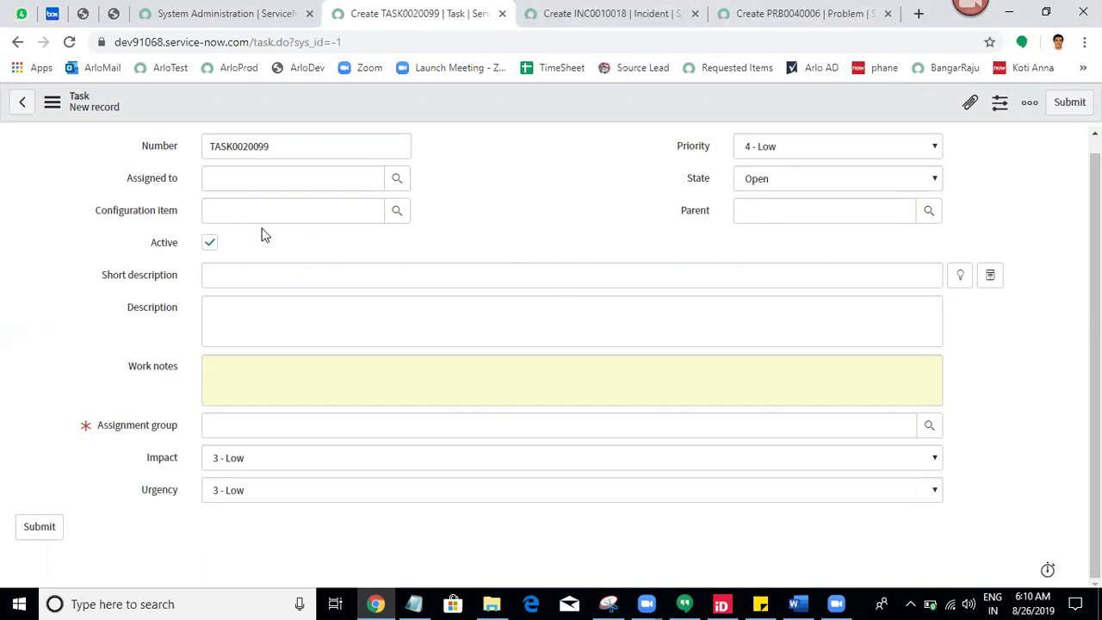
Step: Review the Task form's fields, including Number, Assigned to, Short description, Assignment group and Priority
drag(117, 153, 246, 166)
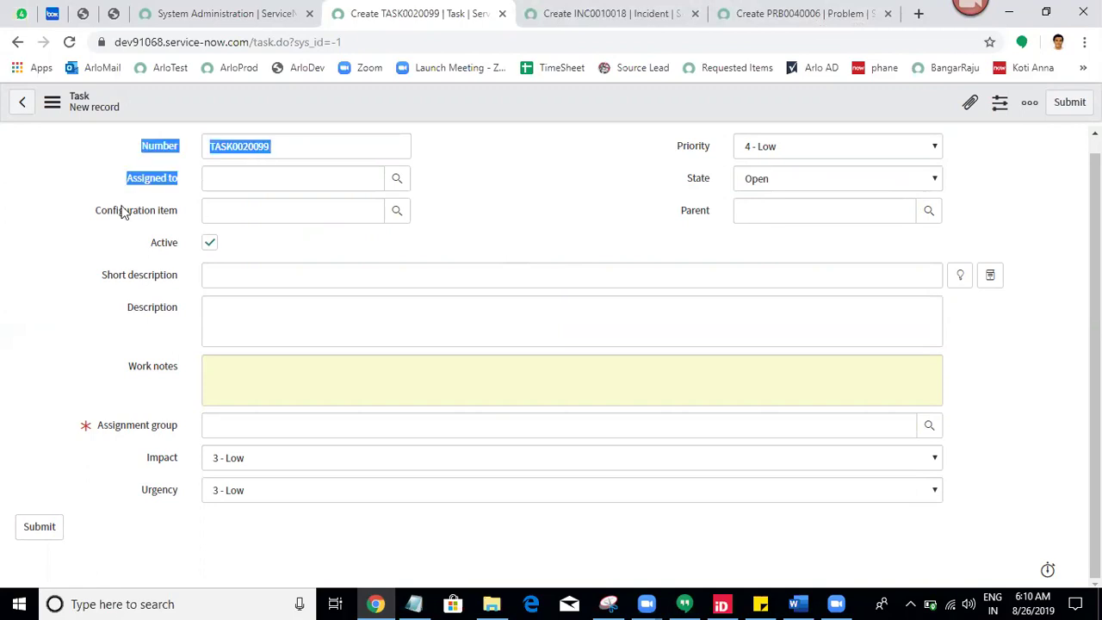
triple_click(73, 217)
triple_click(104, 276)
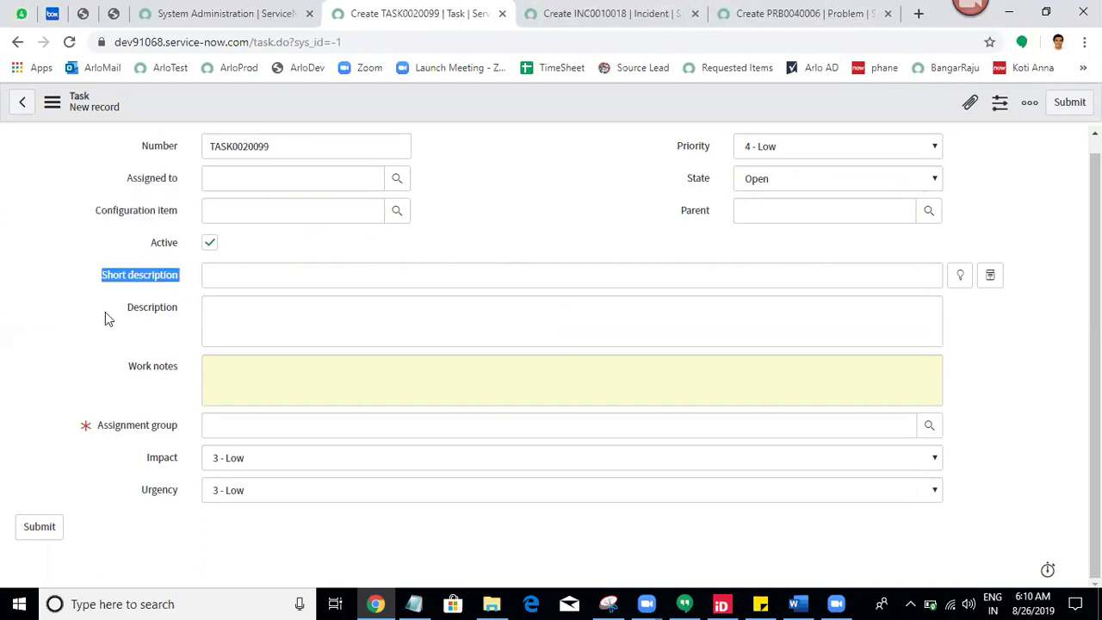
drag(71, 449, 231, 450)
click(584, 147)
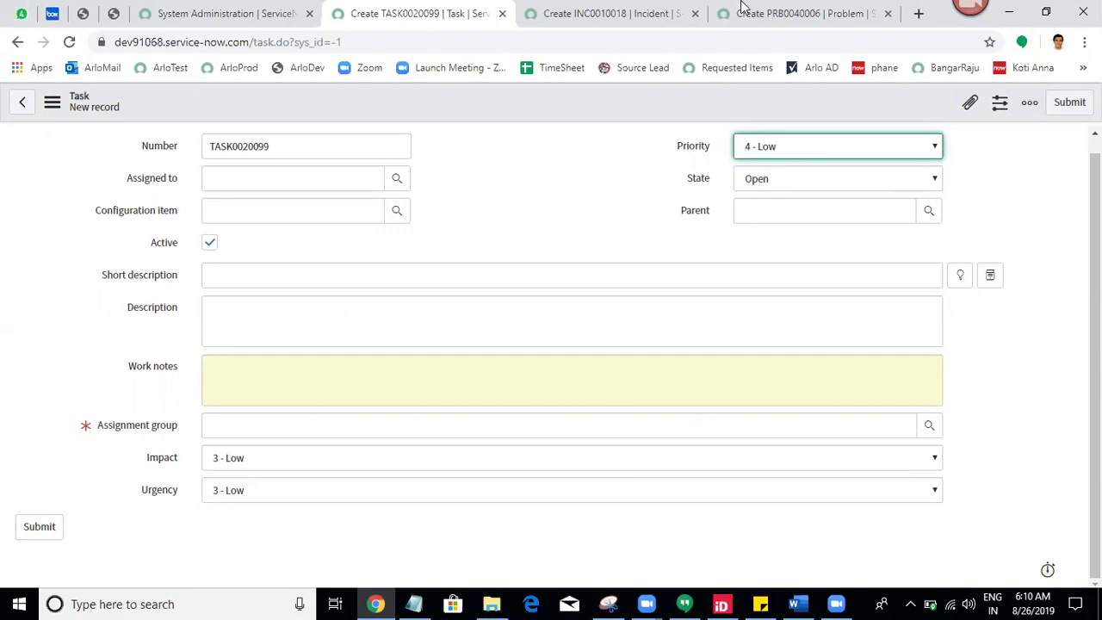
Step: Compare the main fields at the beginning of the new Problem form with those on the Task form
click(742, 11)
scroll(1095, 430, up, 3)
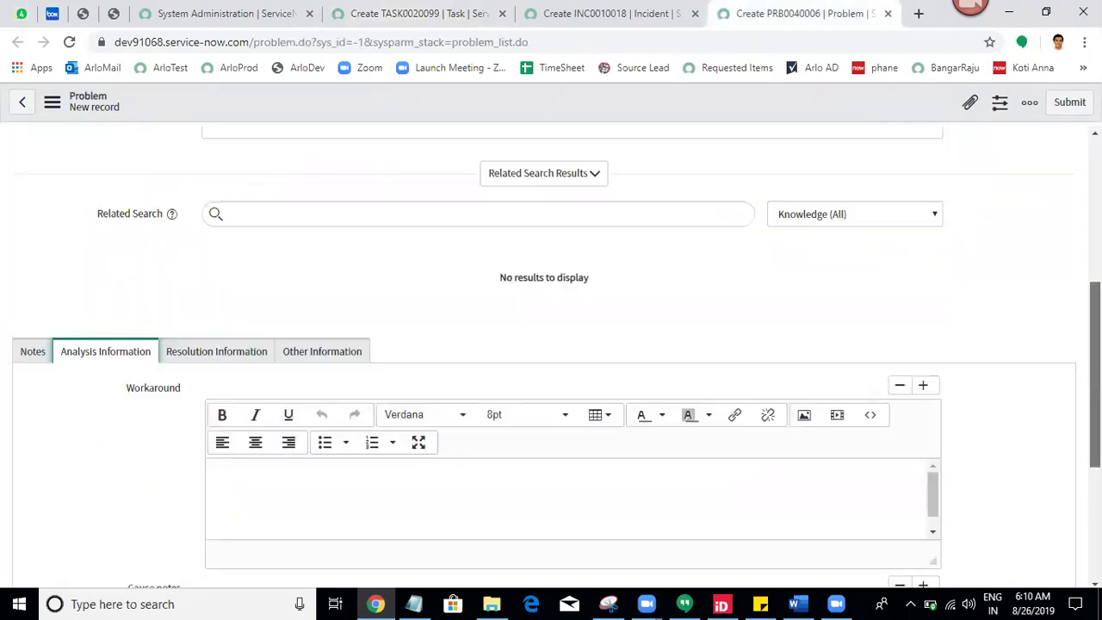
scroll(1095, 388, up, 4)
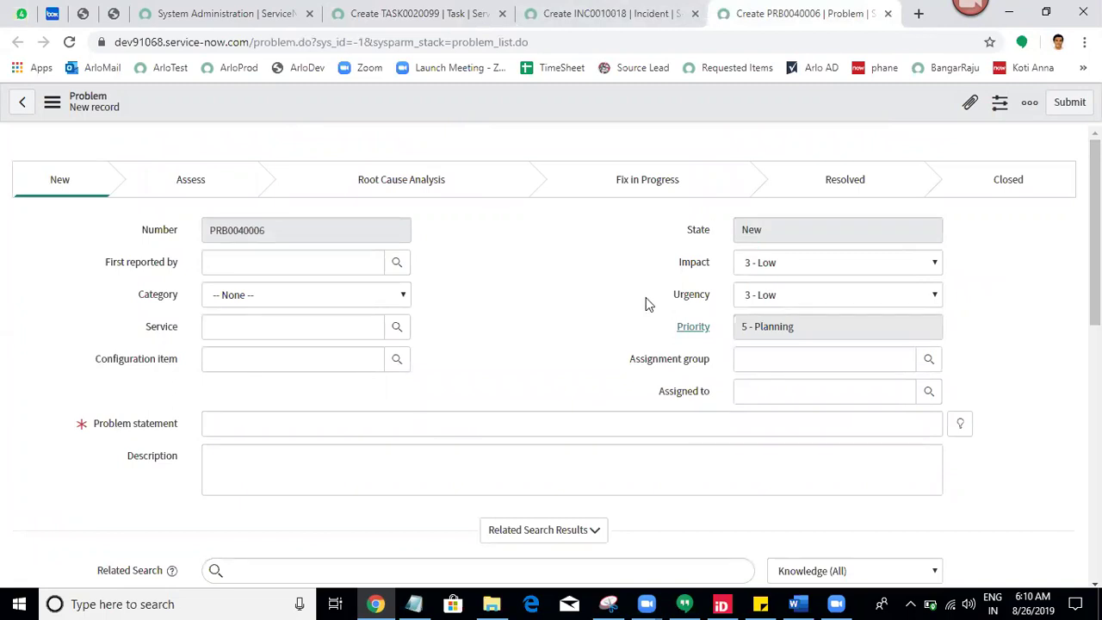
click(479, 11)
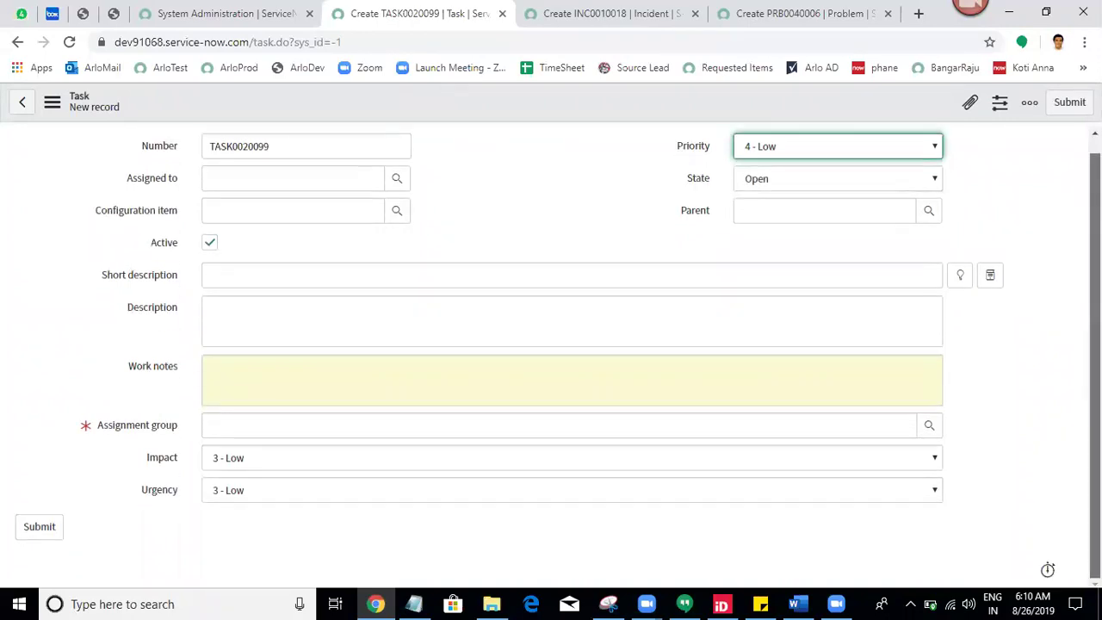
scroll(558, 359, up, 1)
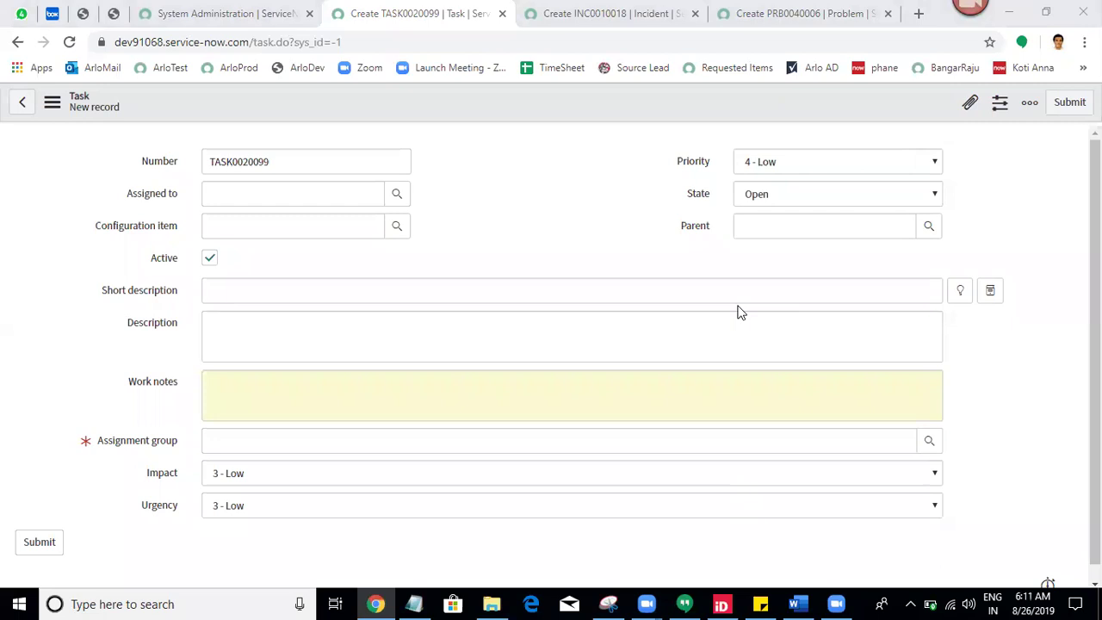
Step: Switch to the Notepad cheat sheet and review the problem management states, roles and table notes preceding the Problem field list
click(424, 602)
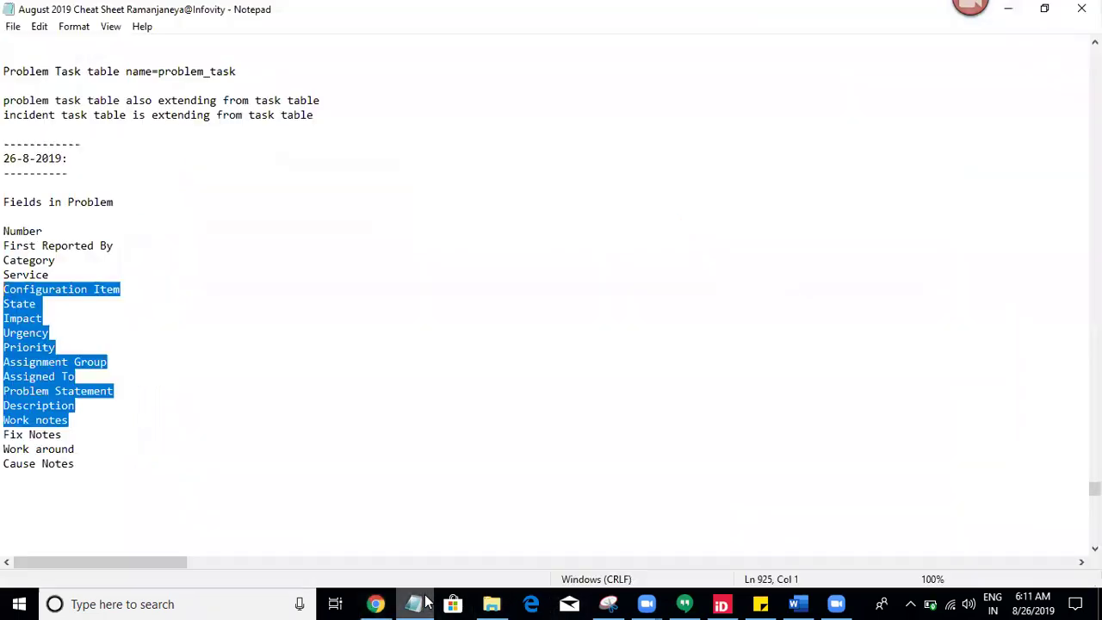
click(137, 490)
key(Up)
key(Up)
key(Up)
key(Up)
key(Up)
key(Up)
key(Up)
key(Up)
key(Up)
key(Up)
key(Up)
key(Up)
key(Up)
key(Up)
key(Up)
key(Up)
key(Up)
key(Up)
key(Up)
key(Up)
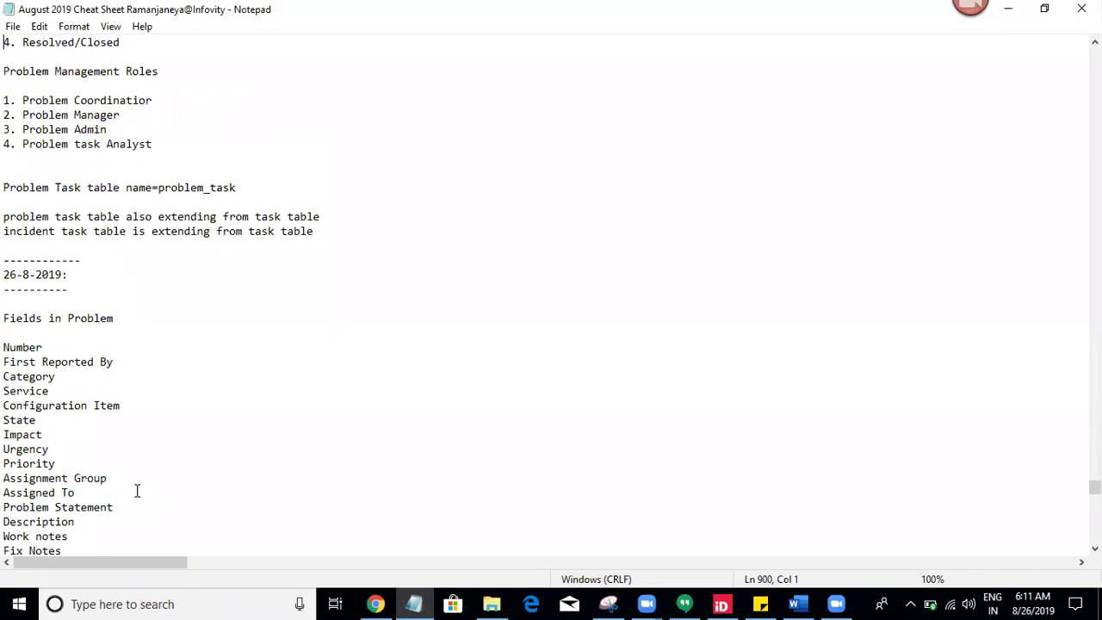
key(Up)
key(Up)
key(Up)
key(Up)
key(Up)
key(Up)
key(Up)
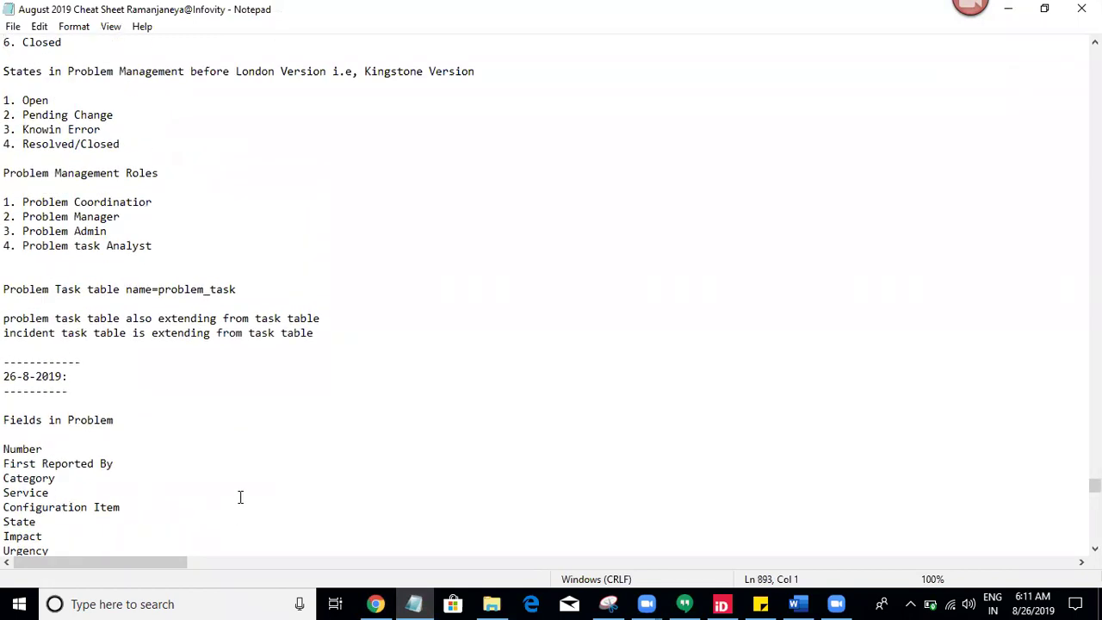
Step: Read through the cheat sheet from the problem management roles to the end of the Fields in Problem list
click(226, 231)
key(Down)
key(Down)
key(Down)
key(Down)
key(Down)
key(Down)
key(Down)
key(Down)
key(Down)
key(Down)
key(Down)
key(Down)
key(Down)
key(Down)
key(Down)
key(Down)
key(Down)
key(Down)
key(Down)
key(Down)
key(Down)
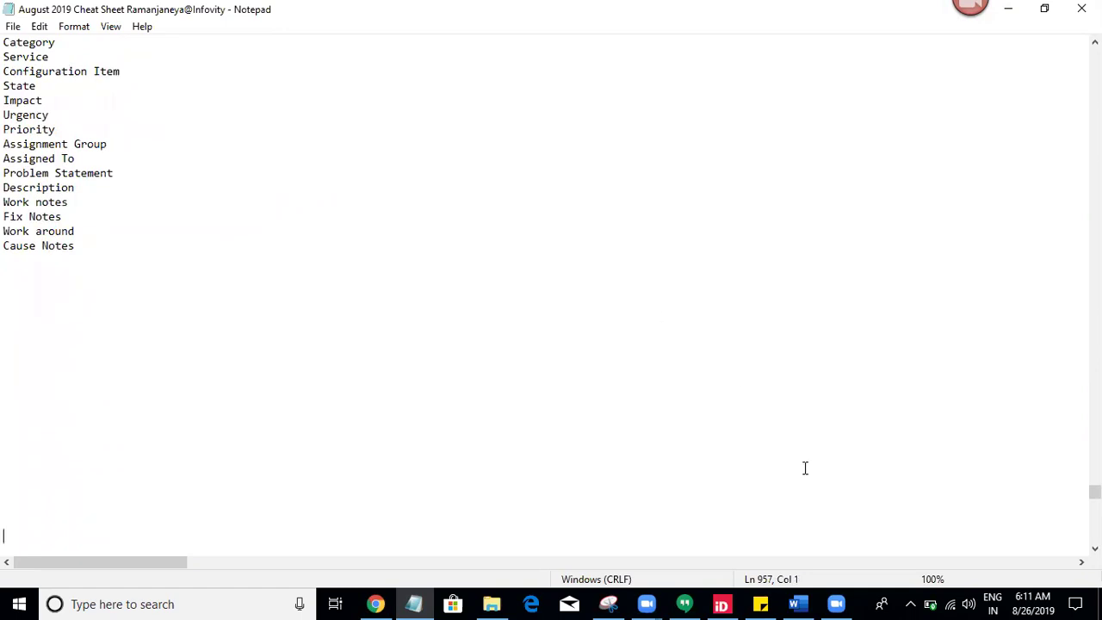
Step: Switch to the ServiceNow Administration Development ITSM document in Word and look for the Problem Management slides
click(798, 603)
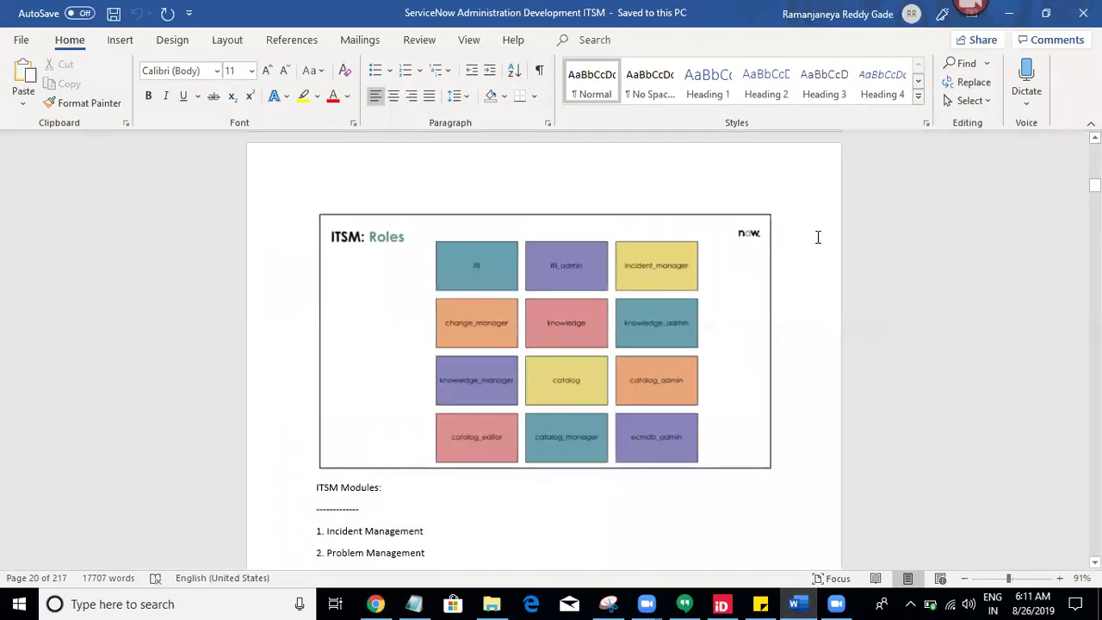
click(810, 265)
scroll(810, 265, down, 15)
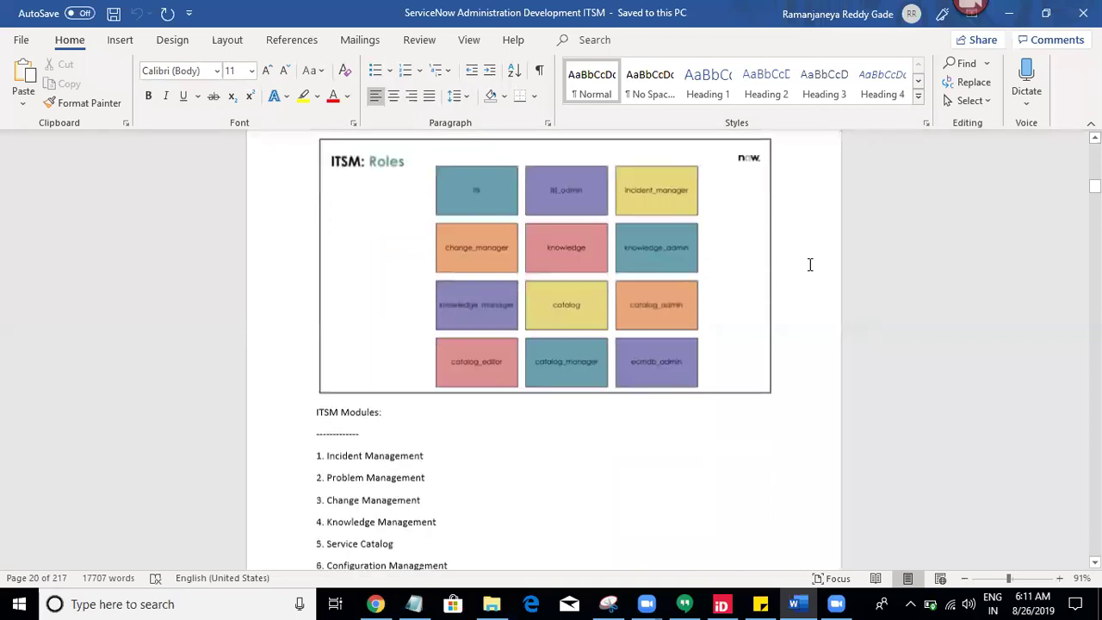
scroll(810, 265, down, 15)
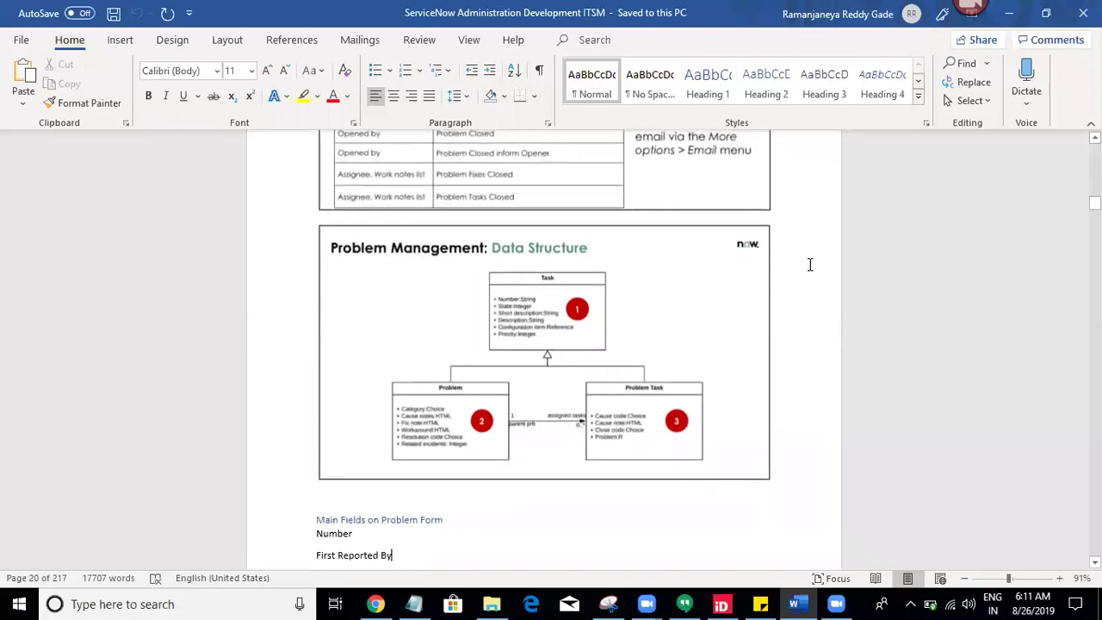
scroll(810, 264, down, 5)
scroll(810, 264, up, 2)
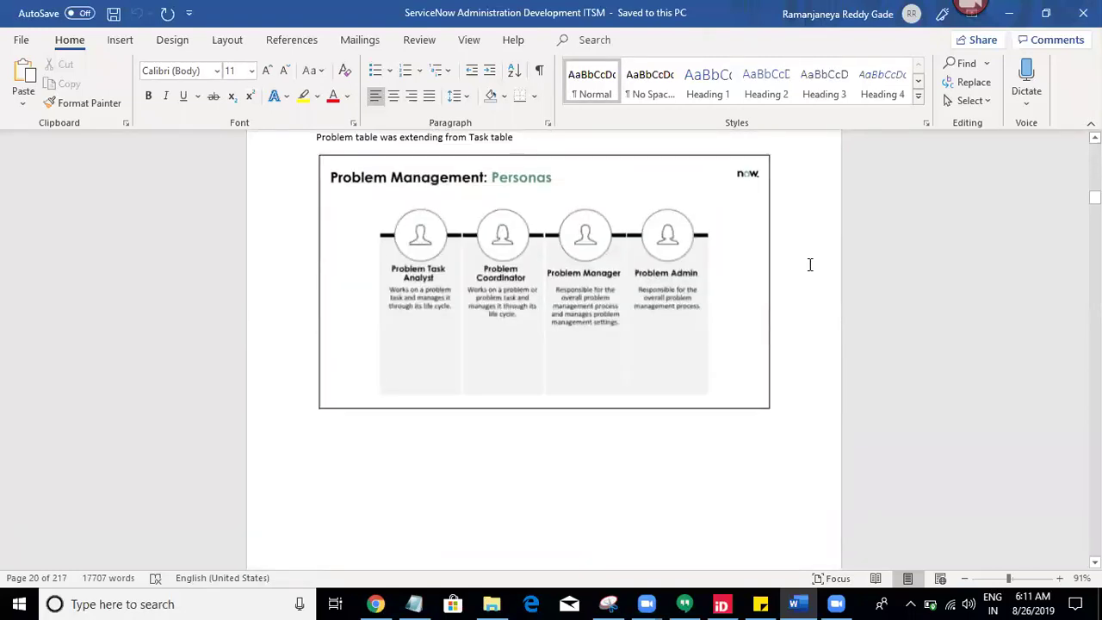
Step: Go back to the Problem Management heading at the start of that section of the document
key(Up)
key(Up)
key(Up)
key(Up)
key(Up)
key(Up)
key(Up)
key(Up)
key(Up)
key(Up)
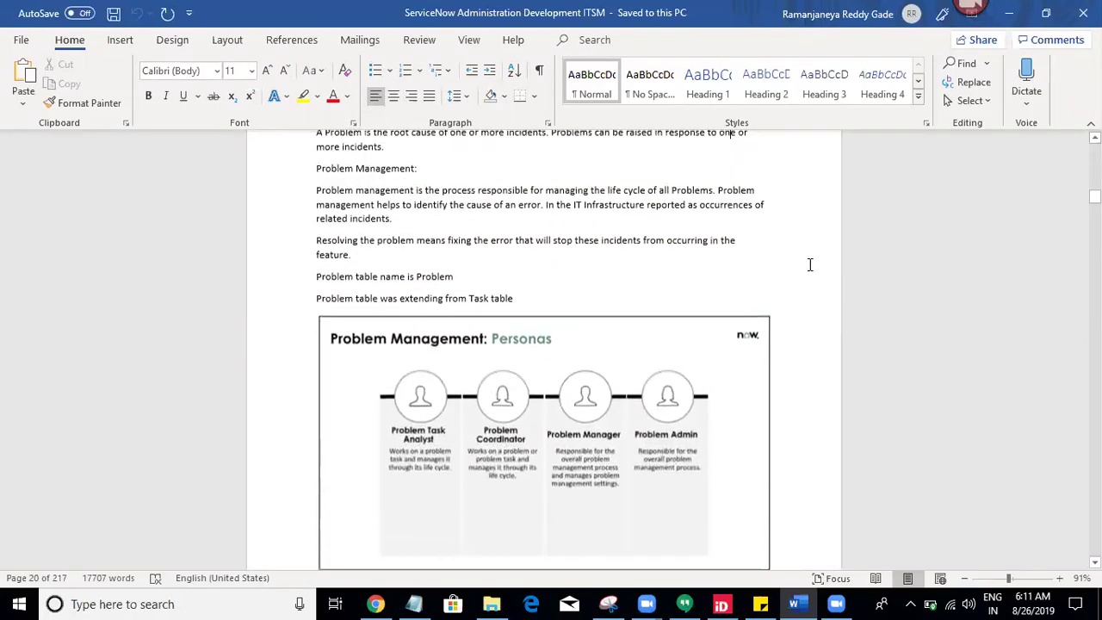
key(Up)
key(Up)
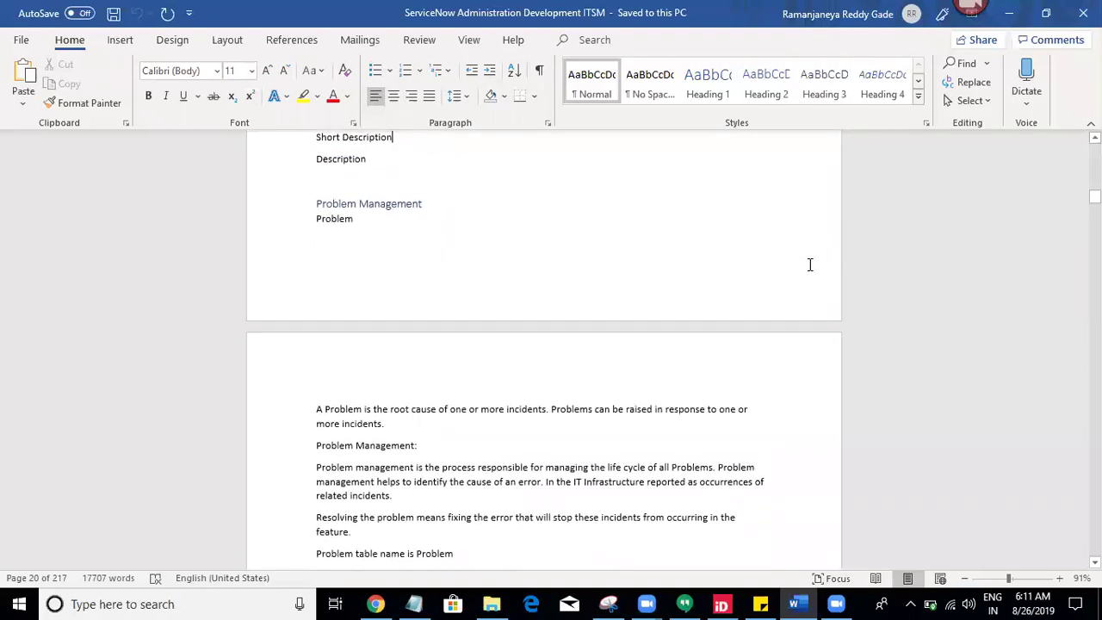
Step: Look through the Problem Management definitions, the Personas slide and the Problem Lifecycle Overview slide
key(Down)
key(Down)
key(Down)
key(Down)
key(Down)
key(Down)
key(Down)
key(End)
scroll(810, 264, down, 10)
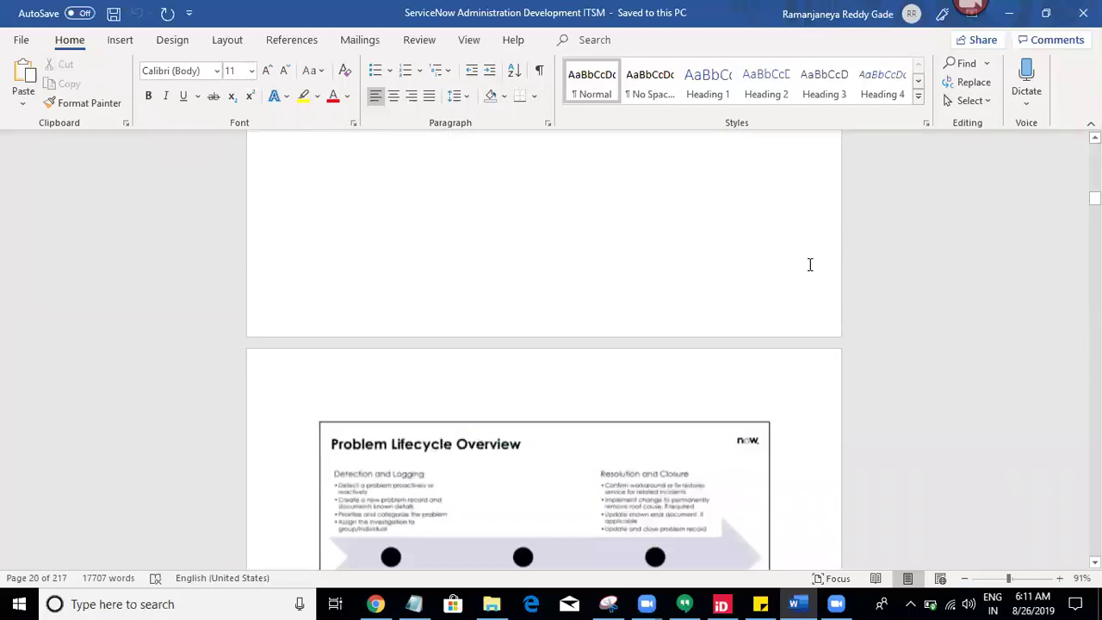
scroll(810, 264, up, 3)
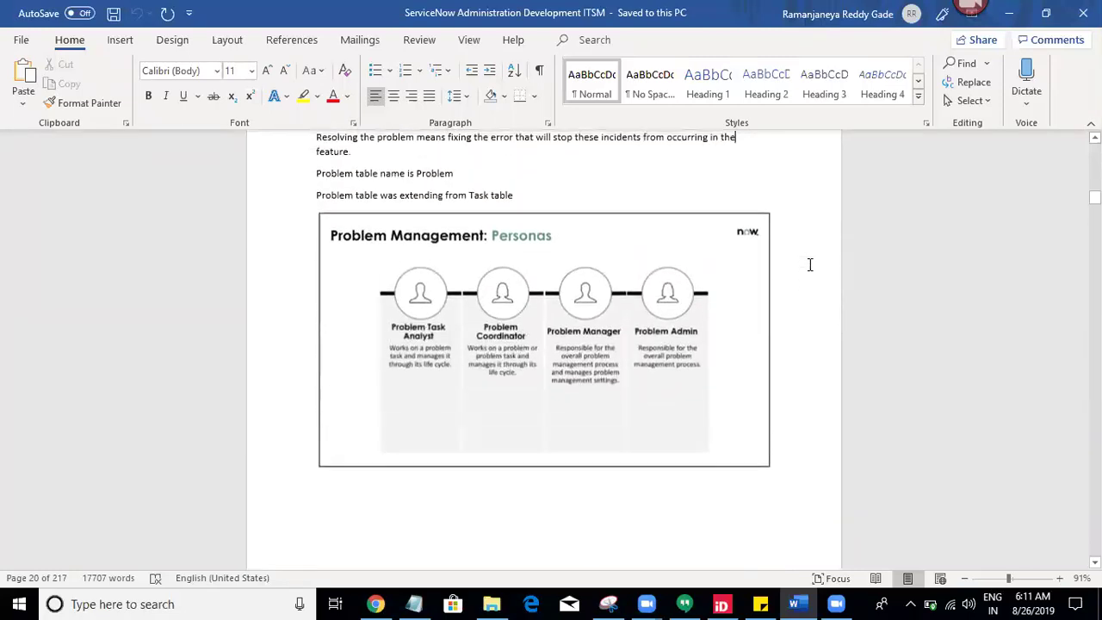
Step: Review the definition of a Problem and the Problem table notes again, continuing to the Personas slide
key(Up)
key(Up)
key(Up)
key(Up)
key(Up)
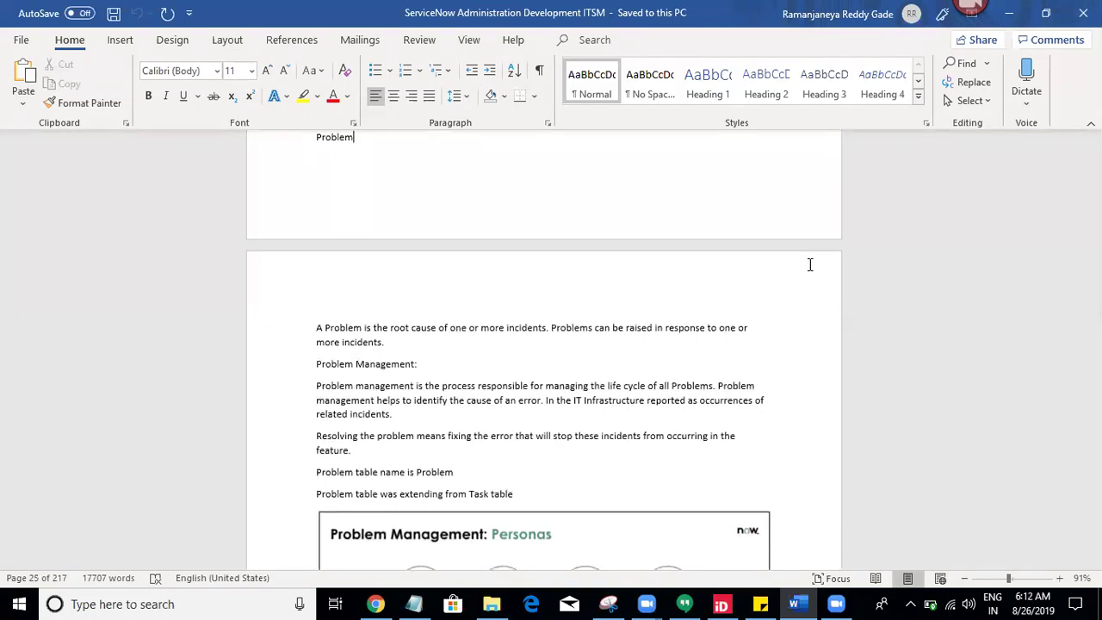
key(Down)
key(Down)
key(Down)
key(Down)
key(End)
scroll(810, 265, down, 5)
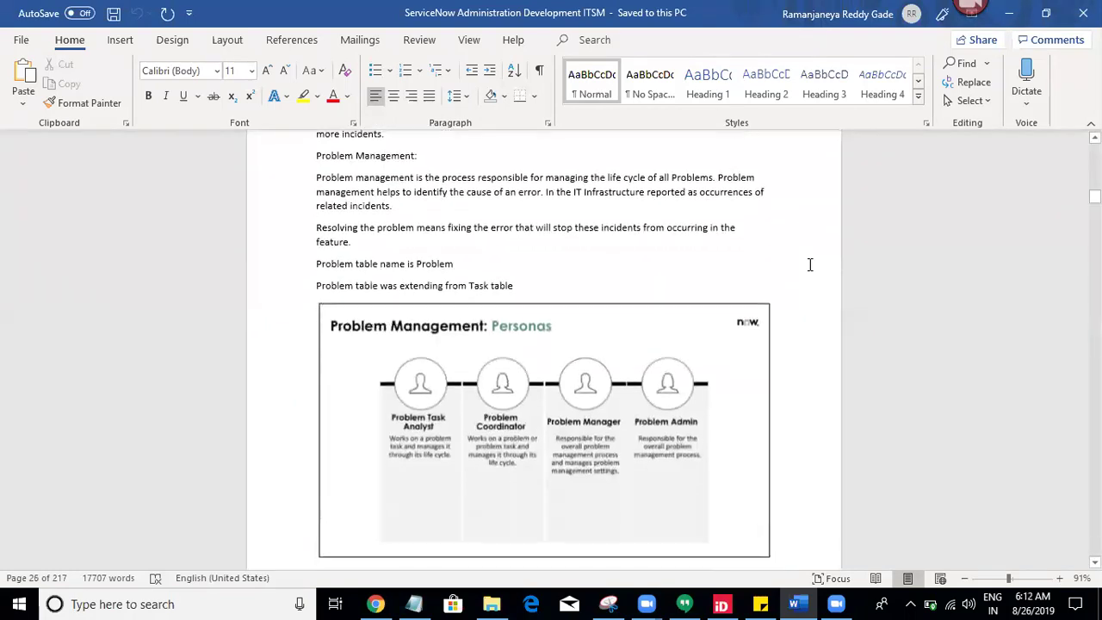